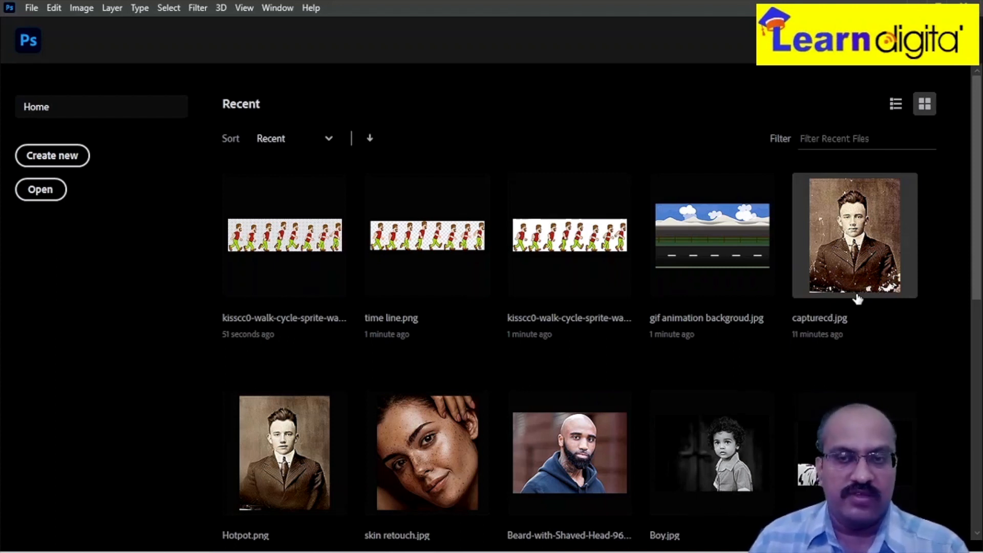
- Open gif animation backgroud.jpg and the kisscc0 walk-cycle sprite image from the recent files
{"action": "left_click", "coordinate": [698, 244]}
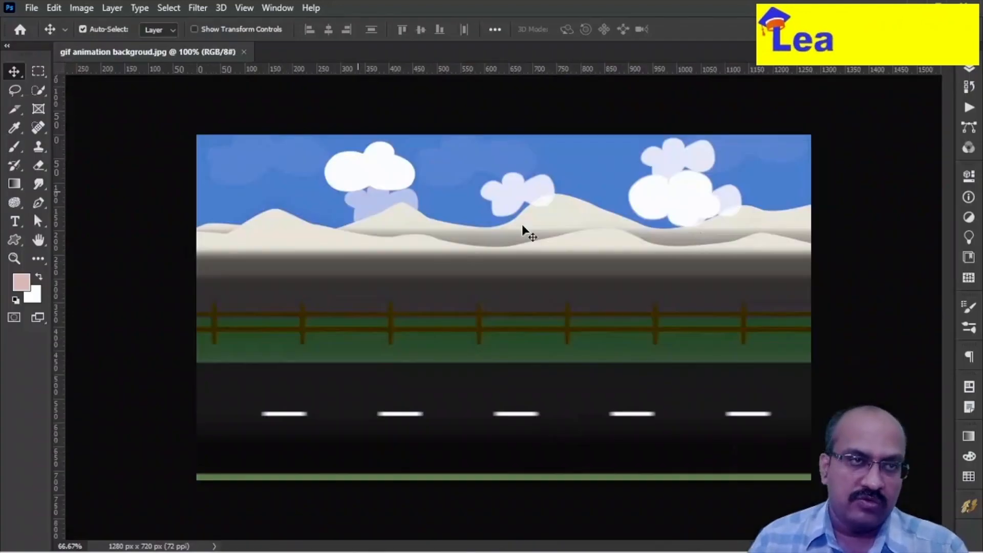
{"action": "left_click", "coordinate": [32, 8]}
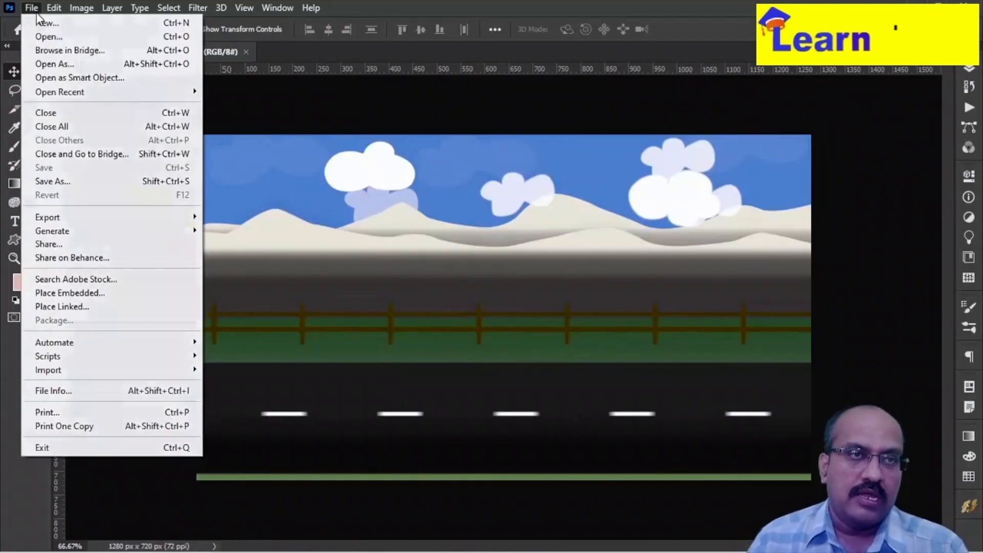
{"action": "left_click", "coordinate": [11, 36]}
{"action": "left_click", "coordinate": [15, 31]}
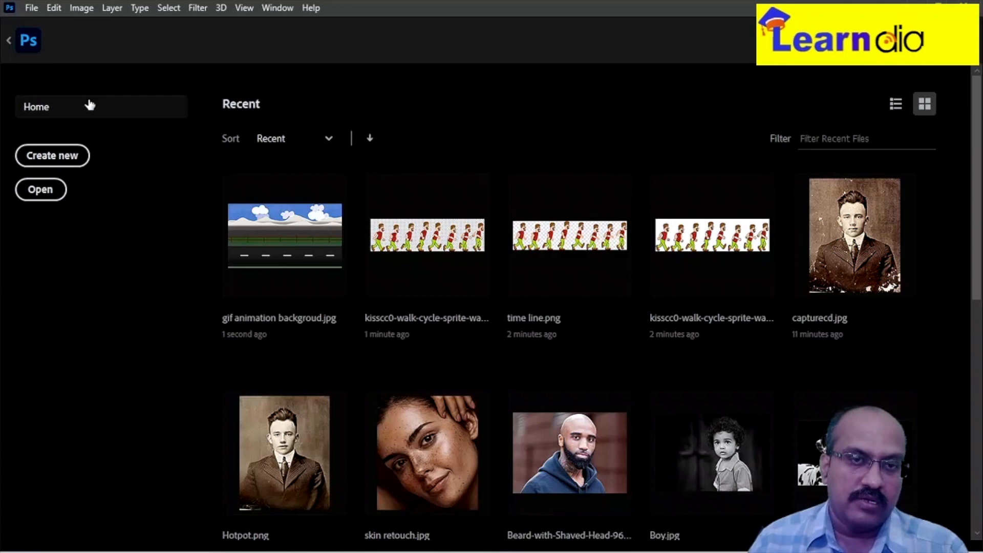
{"action": "left_click", "coordinate": [416, 236]}
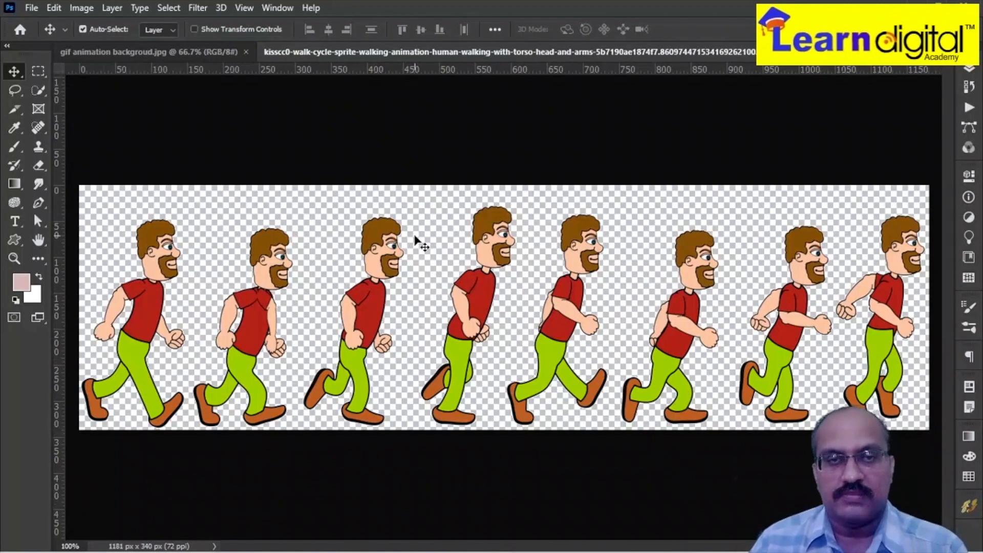
- Try to move the walk-cycle figures into the background document and check the sprite's layer lock
{"action": "left_click_drag", "start_coordinate": [466, 348], "coordinate": [439, 267]}
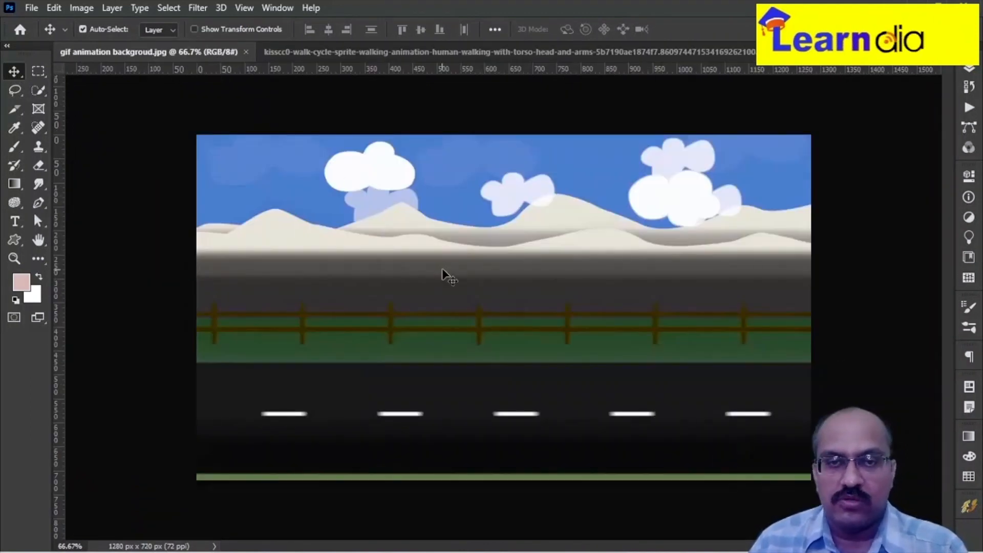
{"action": "left_click", "coordinate": [433, 53]}
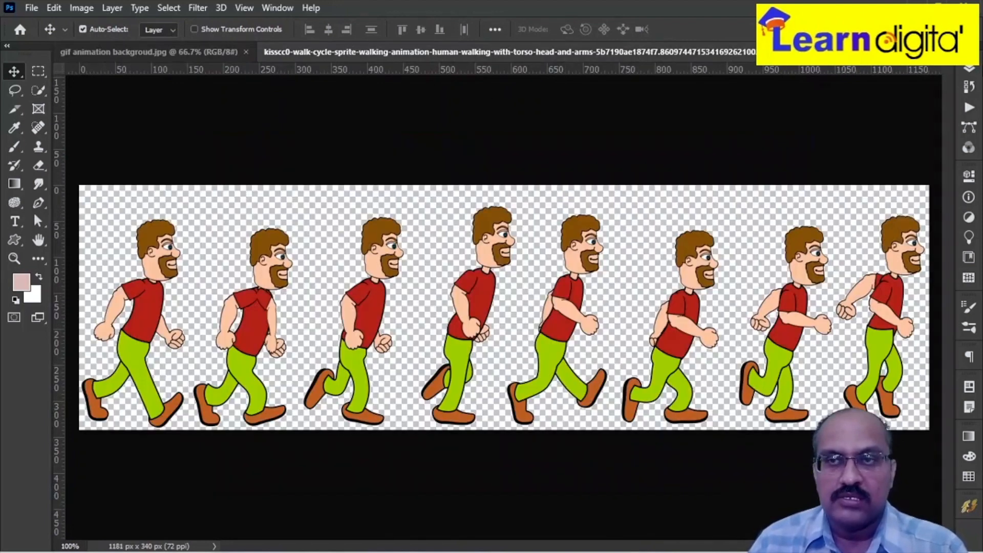
{"action": "left_click", "coordinate": [970, 68]}
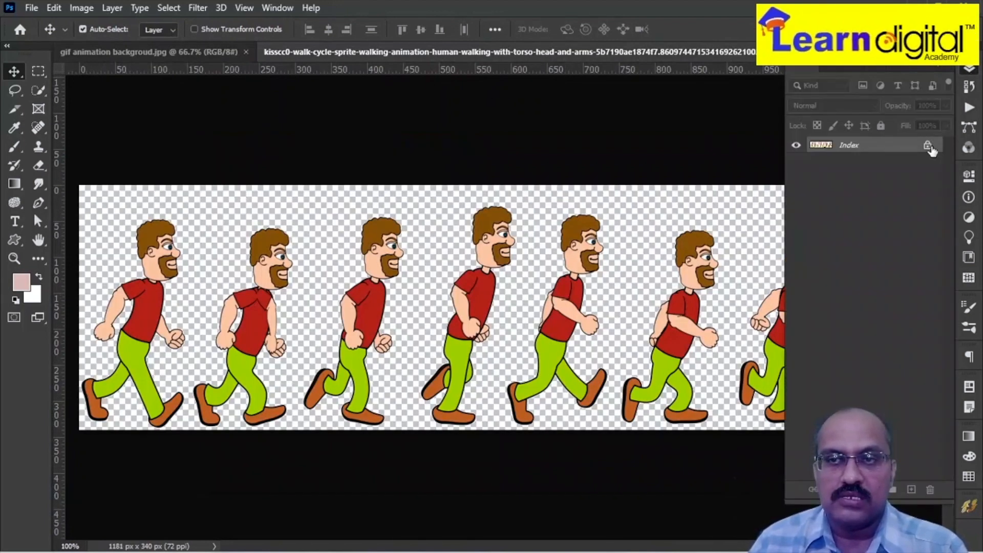
- Convert the sprite image to RGB Color mode and copy the walking figures onto the road in the background document
{"action": "left_click", "coordinate": [77, 8]}
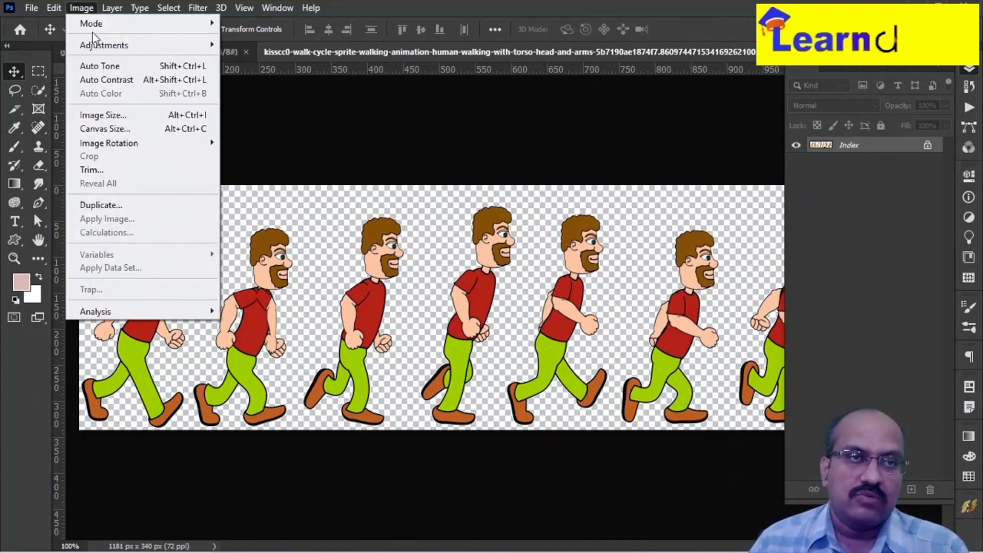
{"action": "mouse_move", "coordinate": [101, 32]}
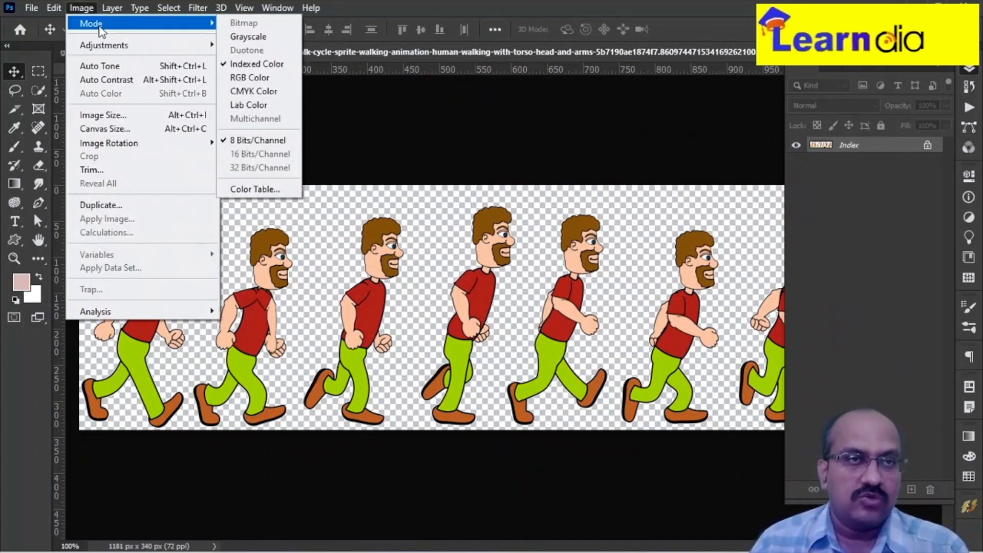
{"action": "left_click", "coordinate": [246, 79]}
{"action": "left_click_drag", "start_coordinate": [270, 277], "coordinate": [485, 370]}
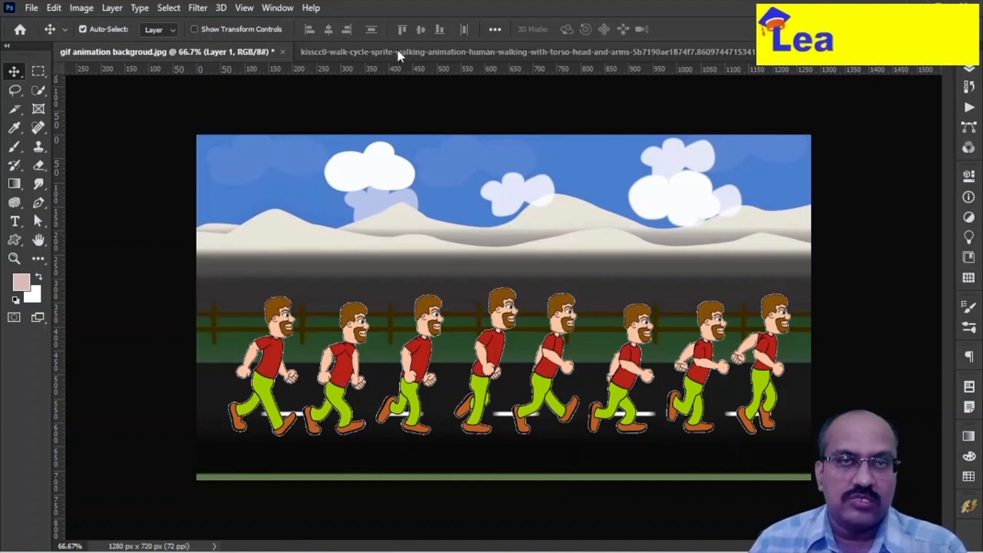
- Move the row of walking figures rightward along the road so the first one stands near the middle
{"action": "left_click", "coordinate": [240, 8]}
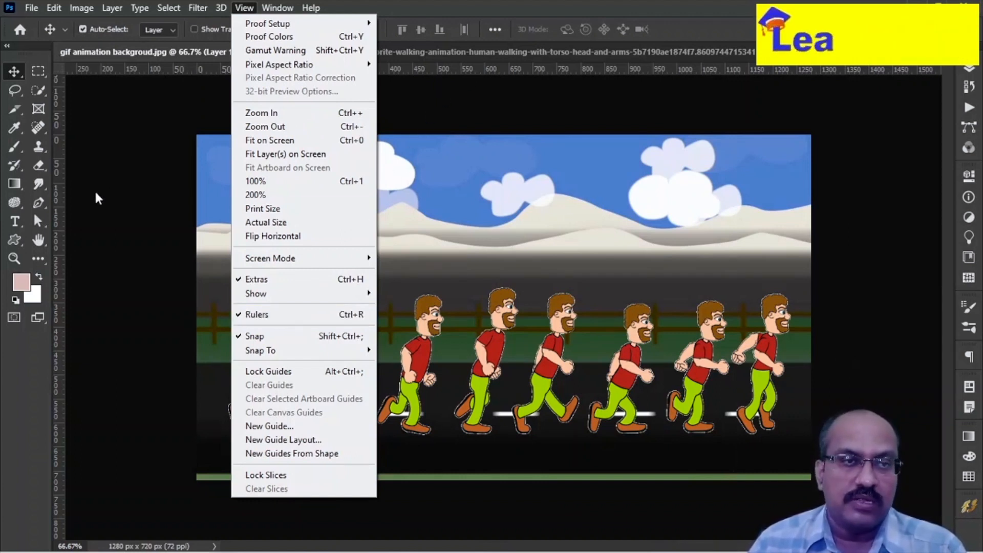
{"action": "left_click", "coordinate": [416, 359]}
{"action": "left_click_drag", "start_coordinate": [416, 364], "coordinate": [657, 363]}
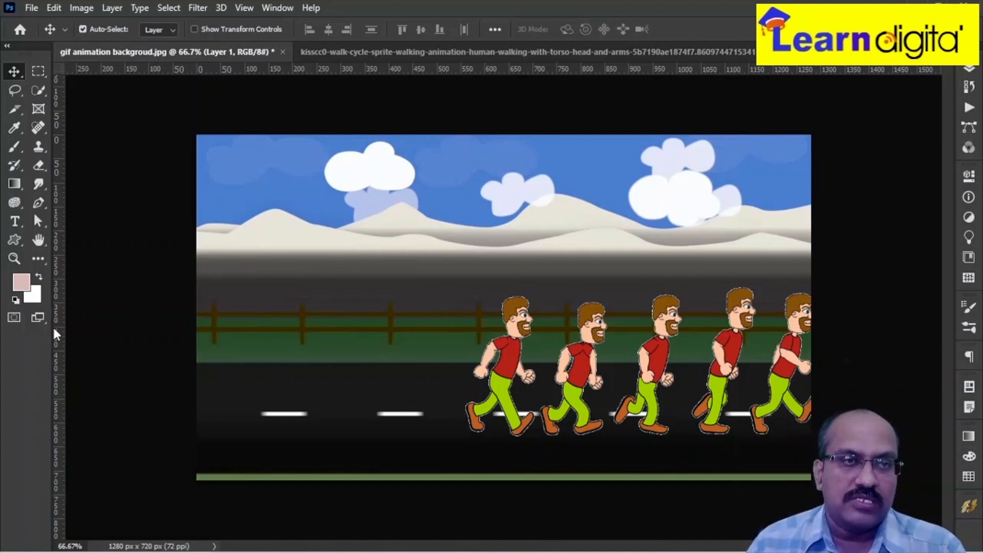
- Place two vertical and two horizontal guides framing the first walking figure on all four sides
{"action": "left_click_drag", "start_coordinate": [54, 325], "coordinate": [466, 422]}
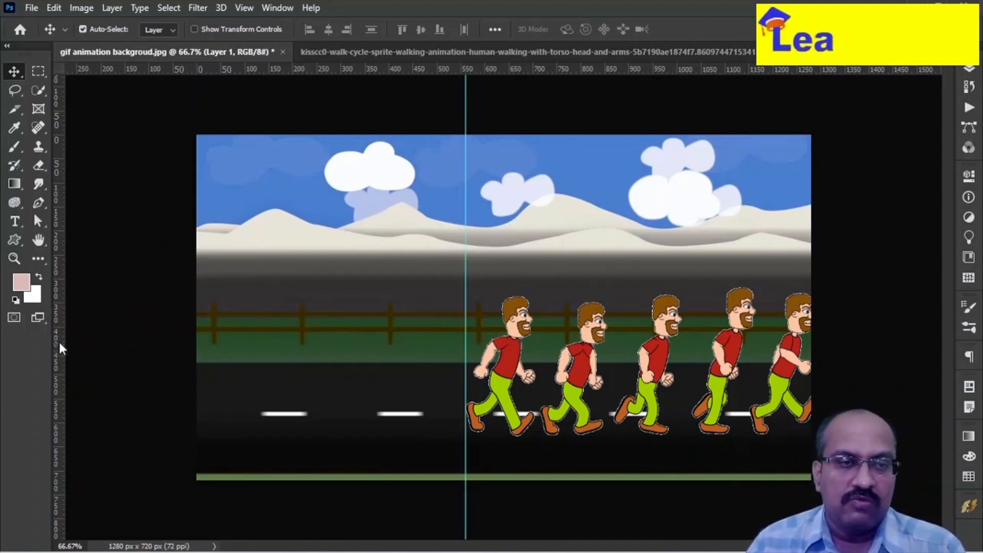
{"action": "left_click_drag", "start_coordinate": [57, 346], "coordinate": [558, 388]}
{"action": "left_click_drag", "start_coordinate": [501, 70], "coordinate": [538, 437]}
{"action": "left_click_drag", "start_coordinate": [478, 69], "coordinate": [543, 293]}
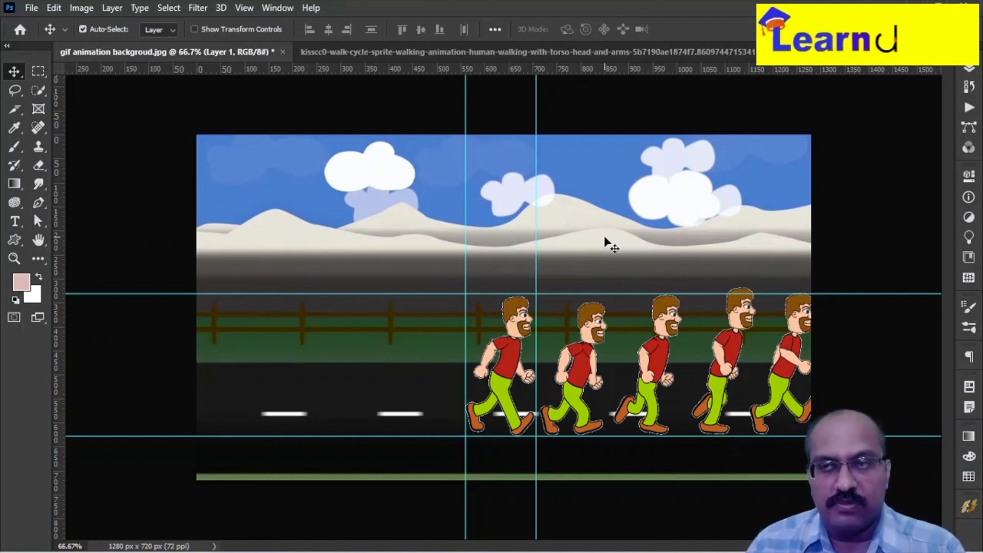
- Outline the first walking figure on Layer 1 with the Lasso tool and cut it to a new layer
{"action": "left_click", "coordinate": [975, 69]}
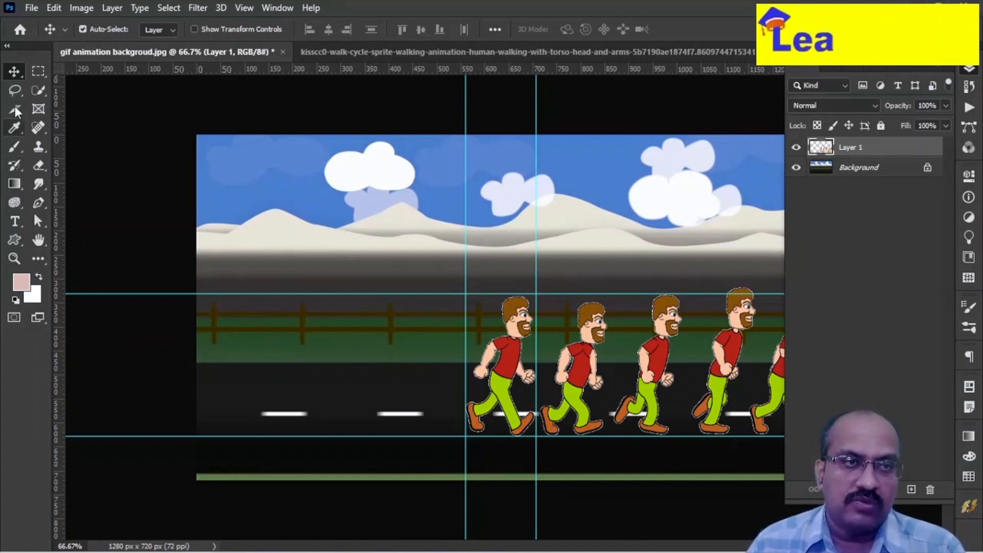
{"action": "left_click", "coordinate": [13, 91]}
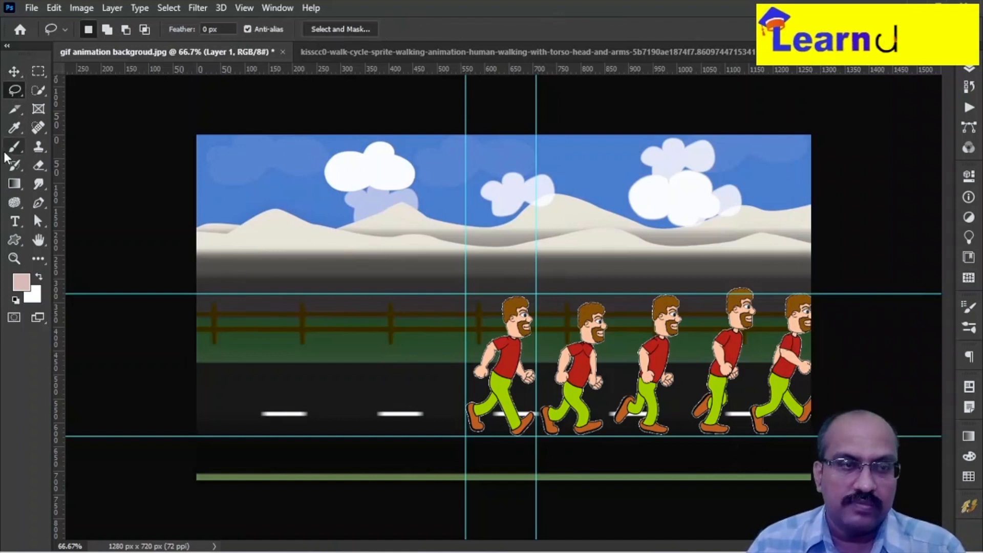
{"action": "mouse_move", "coordinate": [544, 321]}
{"action": "left_mouse_down"}
{"action": "mouse_move", "coordinate": [525, 267]}
{"action": "mouse_move", "coordinate": [456, 291]}
{"action": "mouse_move", "coordinate": [426, 388]}
{"action": "mouse_move", "coordinate": [454, 464]}
{"action": "mouse_move", "coordinate": [514, 463]}
{"action": "mouse_move", "coordinate": [534, 450]}
{"action": "mouse_move", "coordinate": [550, 350]}
{"action": "left_mouse_up"}
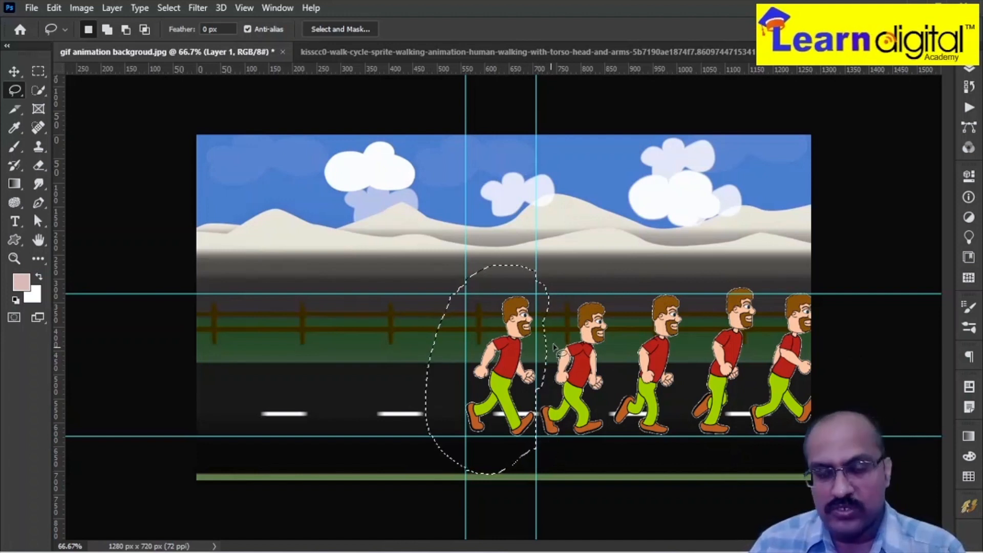
{"action": "left_click", "coordinate": [105, 8]}
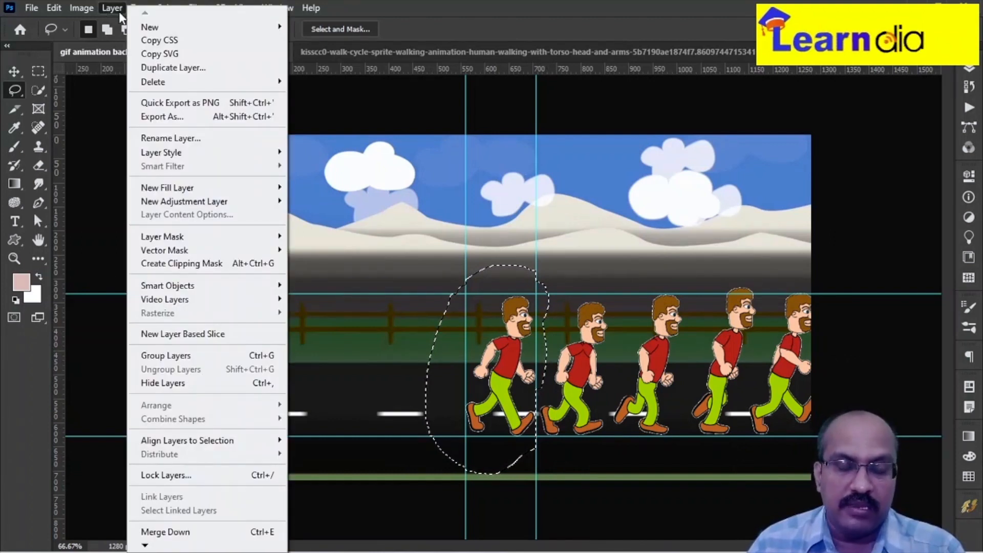
{"action": "mouse_move", "coordinate": [139, 28]}
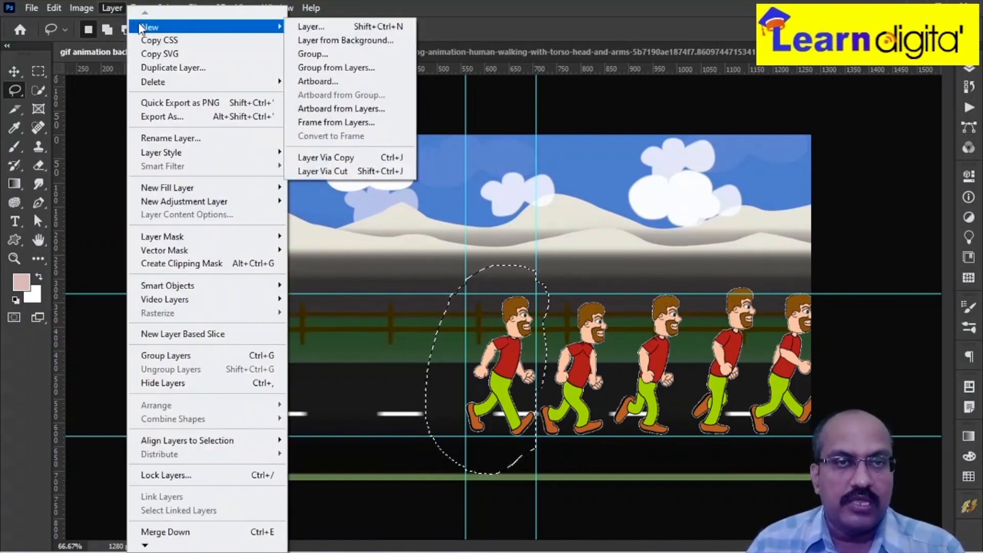
{"action": "left_click", "coordinate": [346, 172]}
- Hide Layer 1 to isolate the cut-out figure and rename that figure's layer to "first pose"
{"action": "left_click", "coordinate": [969, 69]}
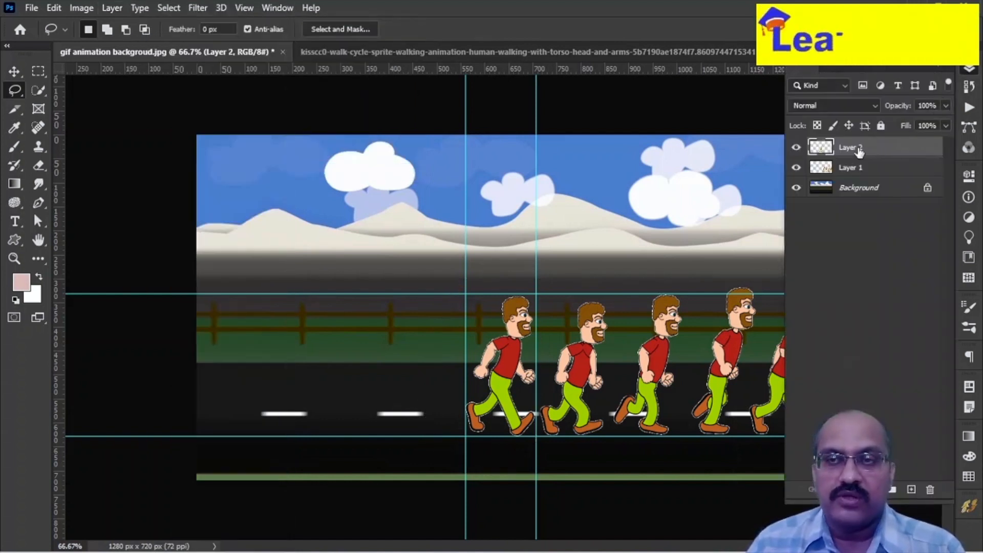
{"action": "left_click", "coordinate": [797, 169]}
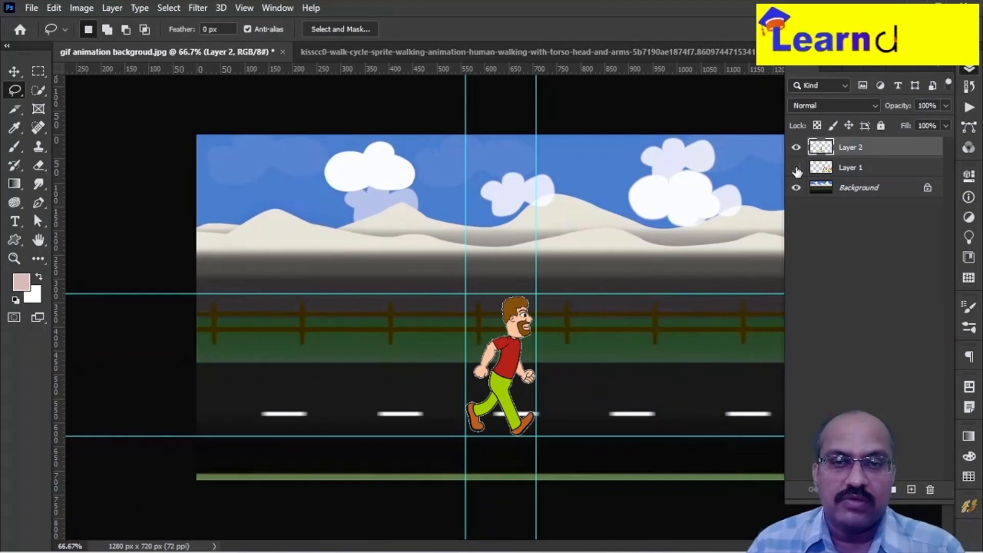
{"action": "double_click", "coordinate": [856, 148]}
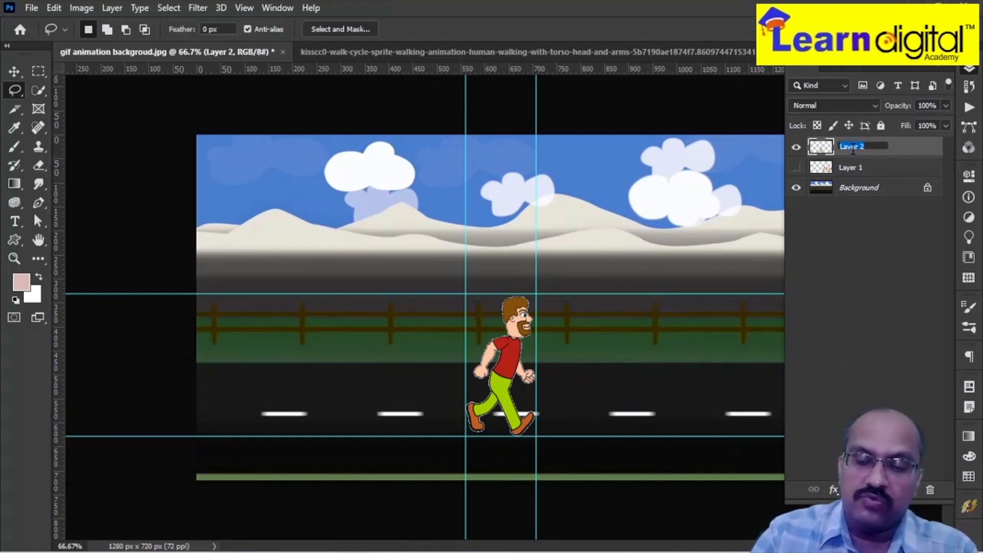
{"action": "type", "text": "01poses"}
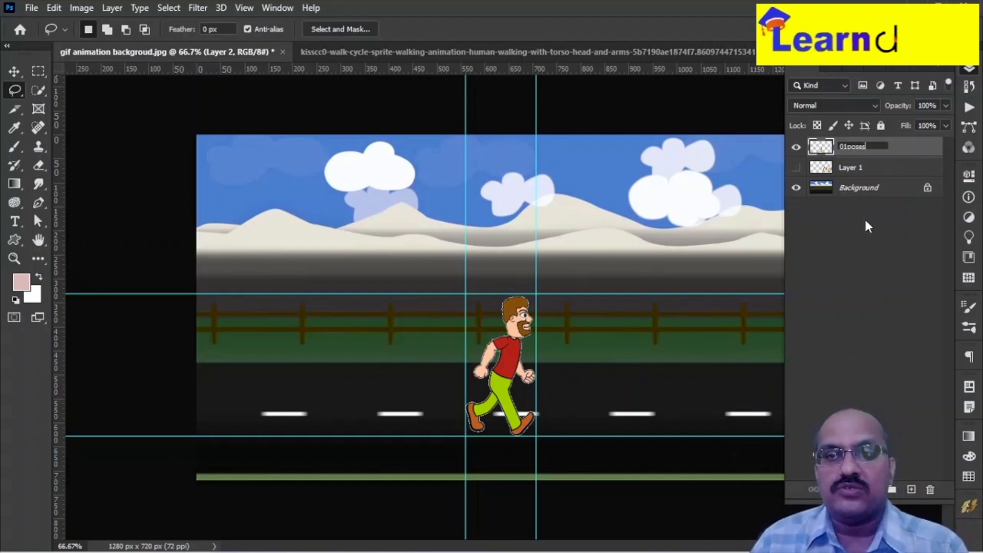
{"action": "double_click", "coordinate": [860, 148]}
{"action": "type", "text": "first p"}
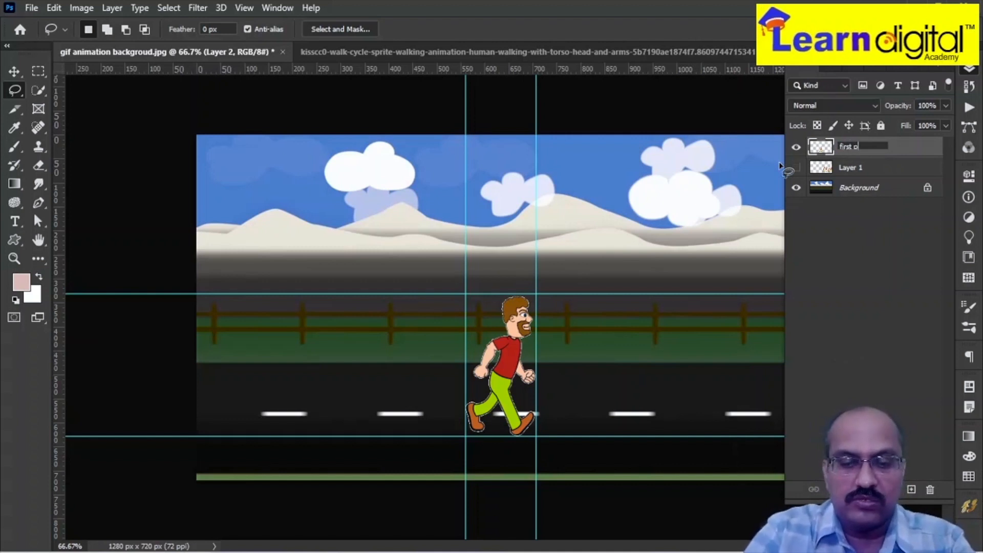
{"action": "type", "text": "ose"}
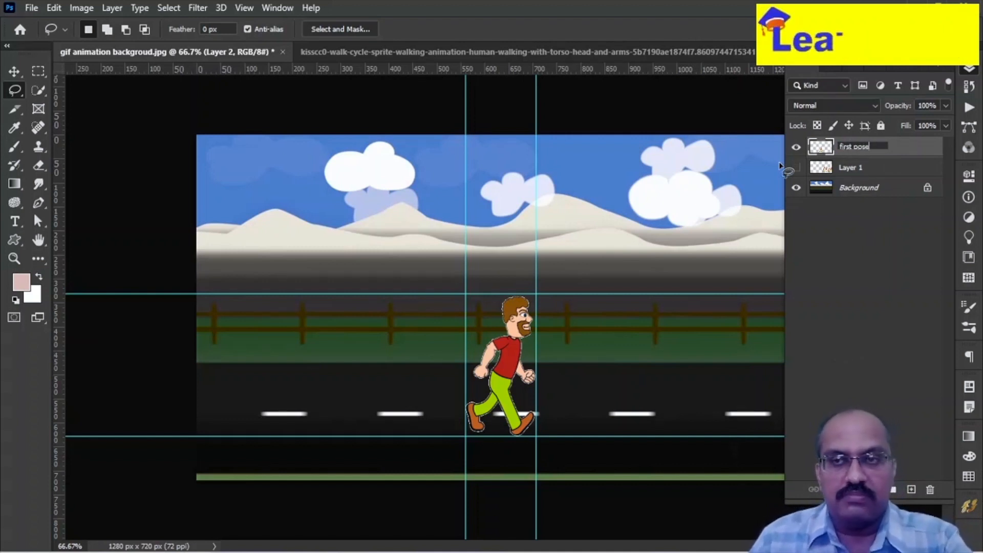
- Switch visibility from the first pose layer back to Layer 1 and make Layer 1 active
{"action": "left_click", "coordinate": [797, 169]}
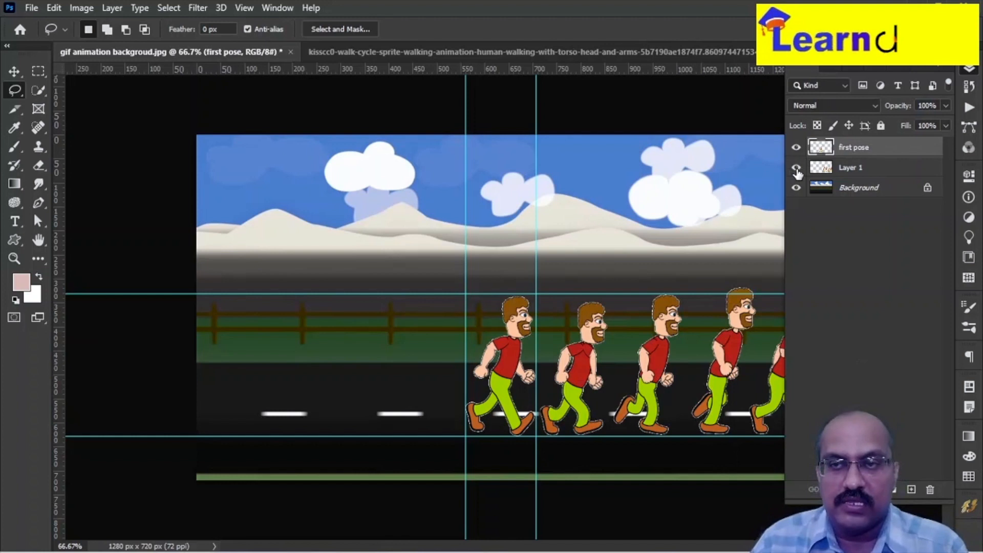
{"action": "left_click", "coordinate": [797, 149]}
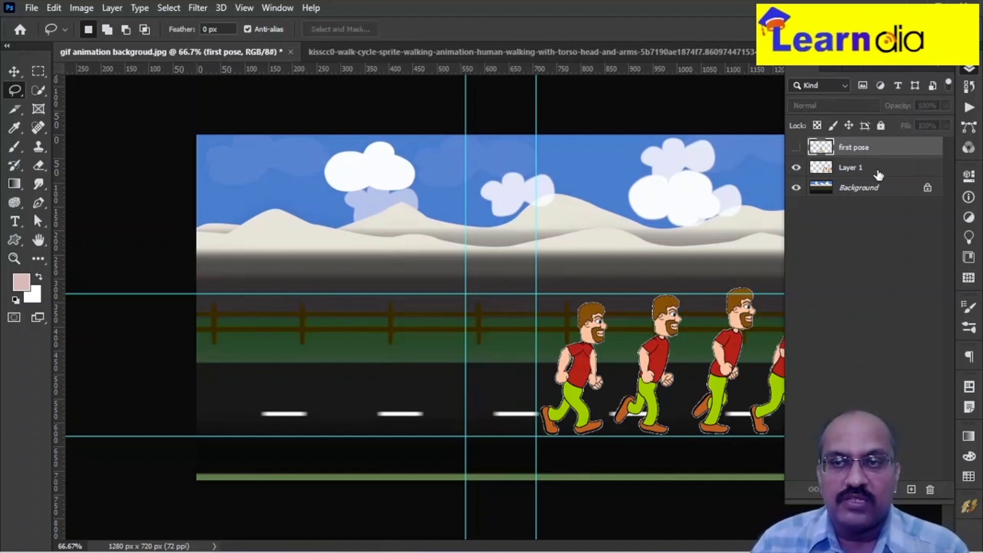
{"action": "left_click", "coordinate": [878, 170]}
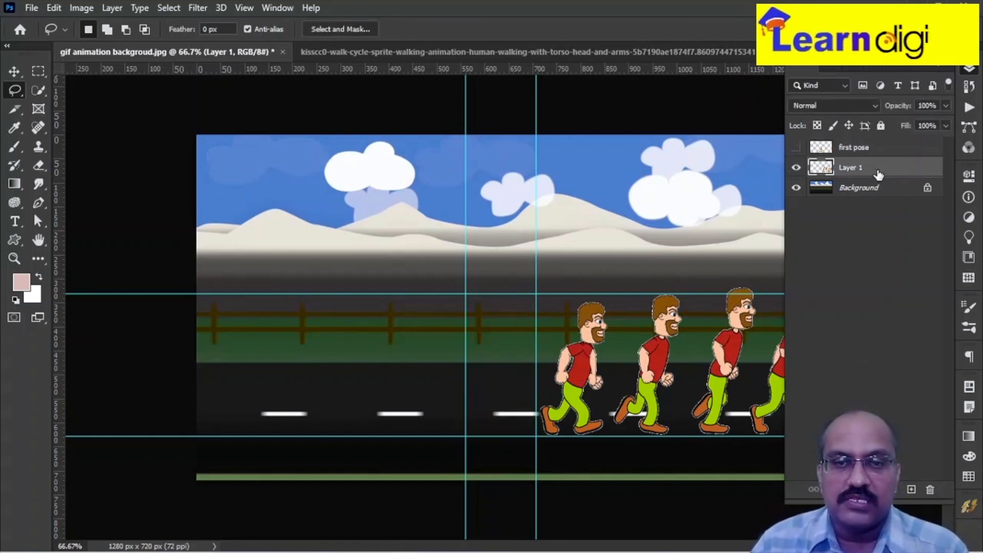
- Nudge the remaining figures on Layer 1 leftward until the second pose sits between the two vertical guides
{"action": "left_click", "coordinate": [10, 71]}
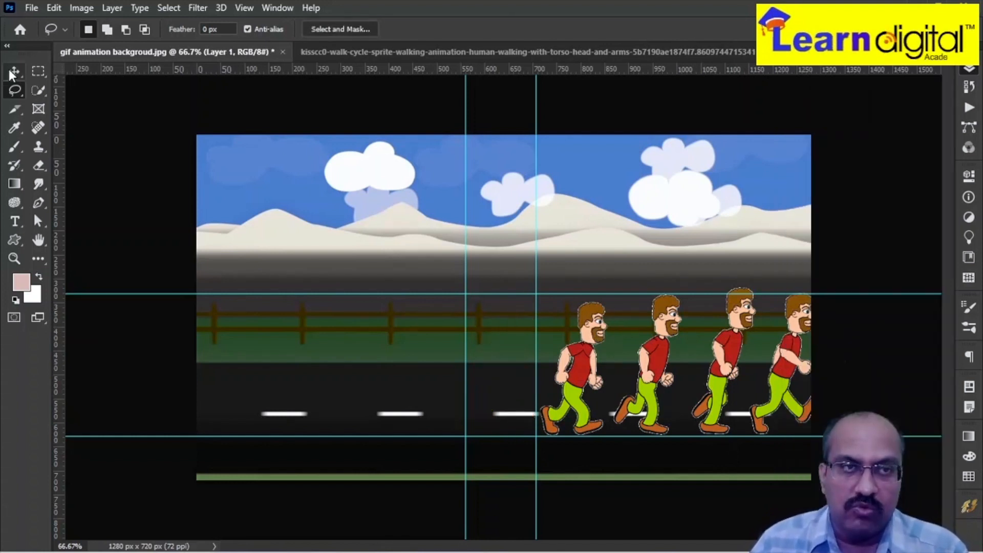
{"action": "left_click", "coordinate": [584, 379]}
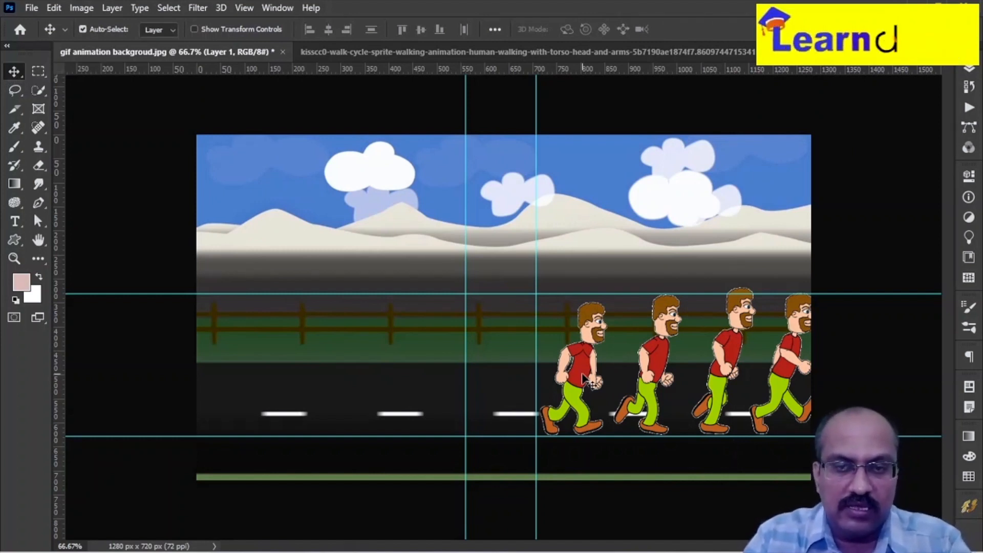
{"action": "key", "text": "shift+Left"}
{"action": "key", "text": "shift+Left"}
{"action": "key", "text": "shift+Left"}
{"action": "key", "text": "shift+Left"}
{"action": "key", "text": "shift+Left"}
{"action": "key", "text": "shift+Left"}
{"action": "key", "text": "shift+Left"}
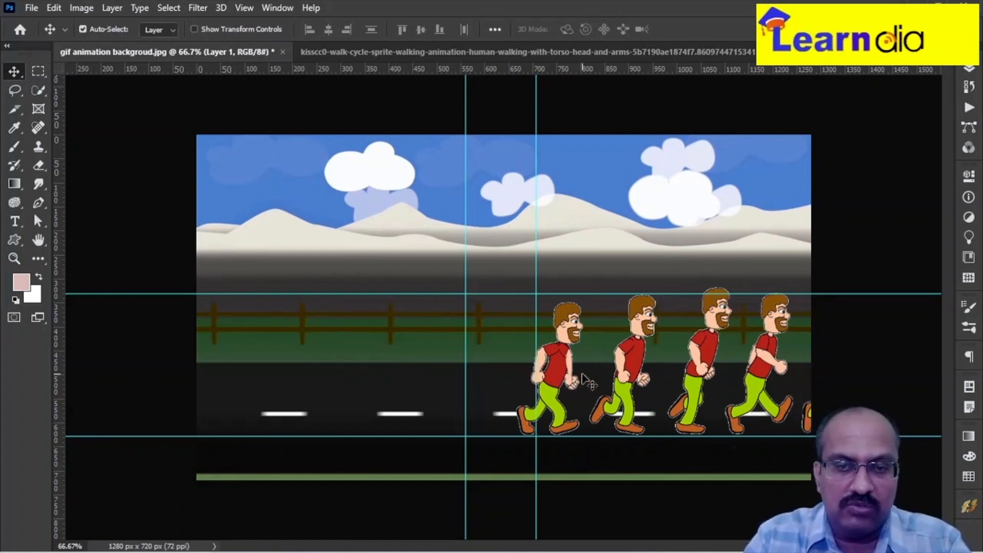
{"action": "key", "text": "shift+Left"}
{"action": "key", "text": "shift+Left"}
{"action": "key", "text": "shift+Left"}
{"action": "key", "text": "shift+Left"}
{"action": "key", "text": "shift+Left"}
{"action": "key", "text": "shift+Left"}
{"action": "key", "text": "shift+Left"}
{"action": "key", "text": "shift+Left"}
{"action": "key", "text": "shift+Left"}
{"action": "key", "text": "shift+Left"}
{"action": "key", "text": "shift+Left"}
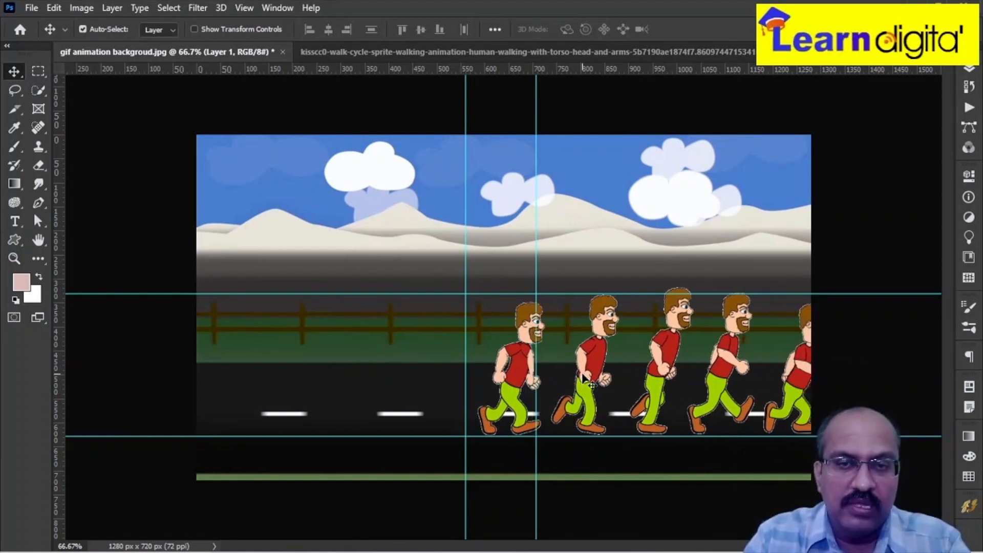
{"action": "key", "text": "shift+Left"}
{"action": "key", "text": "shift+Left"}
{"action": "key", "text": "shift+Left"}
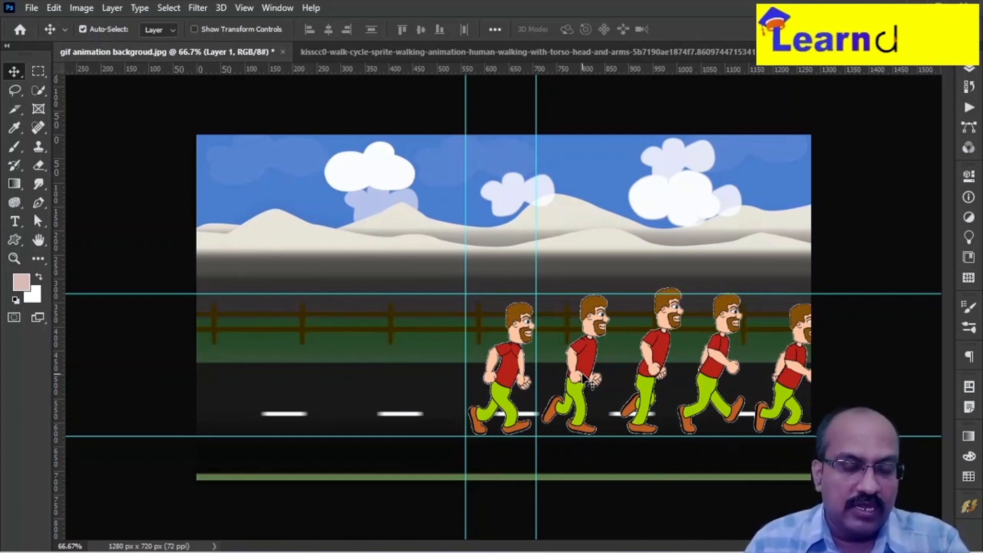
- Outline the figure between the vertical guides on Layer 1 with the Lasso tool and cut it to a new layer
{"action": "left_click", "coordinate": [14, 90]}
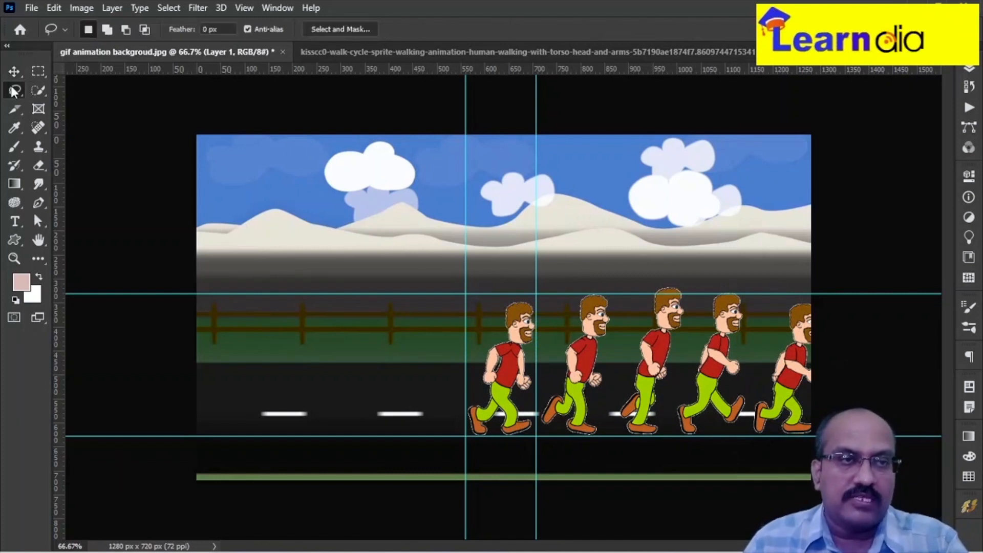
{"action": "right_click", "coordinate": [14, 90]}
{"action": "left_click", "coordinate": [57, 88]}
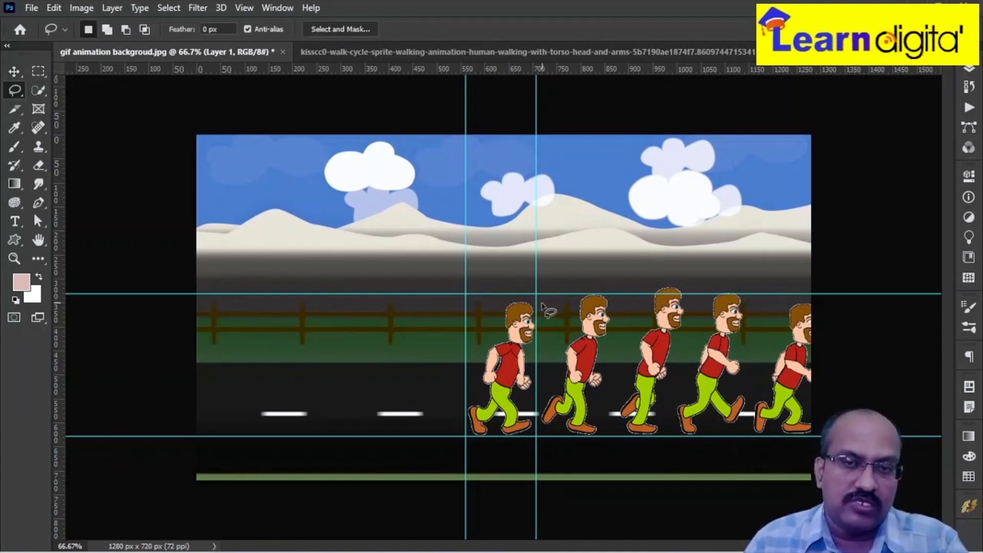
{"action": "mouse_move", "coordinate": [543, 319]}
{"action": "left_mouse_down"}
{"action": "mouse_move", "coordinate": [464, 295]}
{"action": "mouse_move", "coordinate": [421, 352]}
{"action": "mouse_move", "coordinate": [433, 428]}
{"action": "mouse_move", "coordinate": [466, 465]}
{"action": "mouse_move", "coordinate": [518, 463]}
{"action": "mouse_move", "coordinate": [543, 419]}
{"action": "mouse_move", "coordinate": [547, 363]}
{"action": "left_mouse_up"}
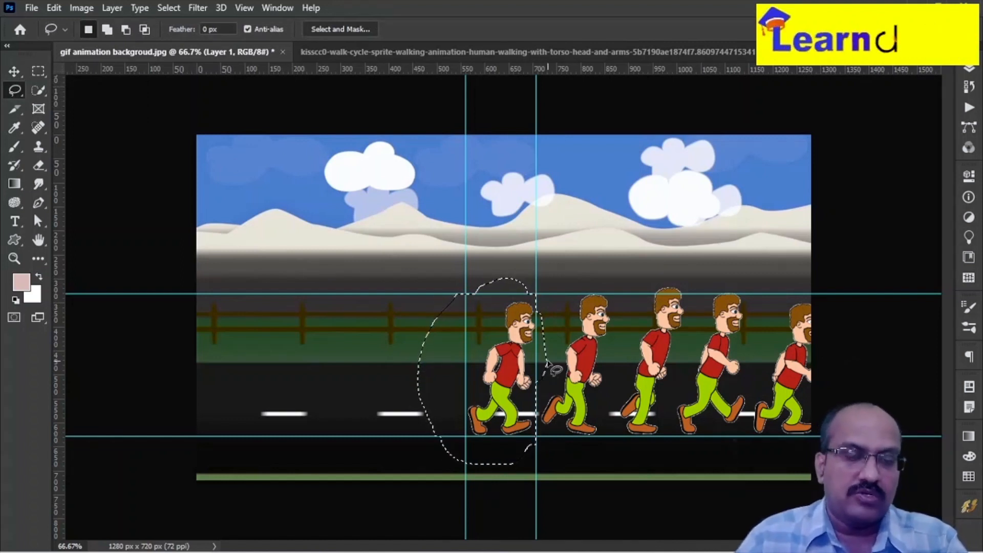
{"action": "left_click", "coordinate": [109, 8]}
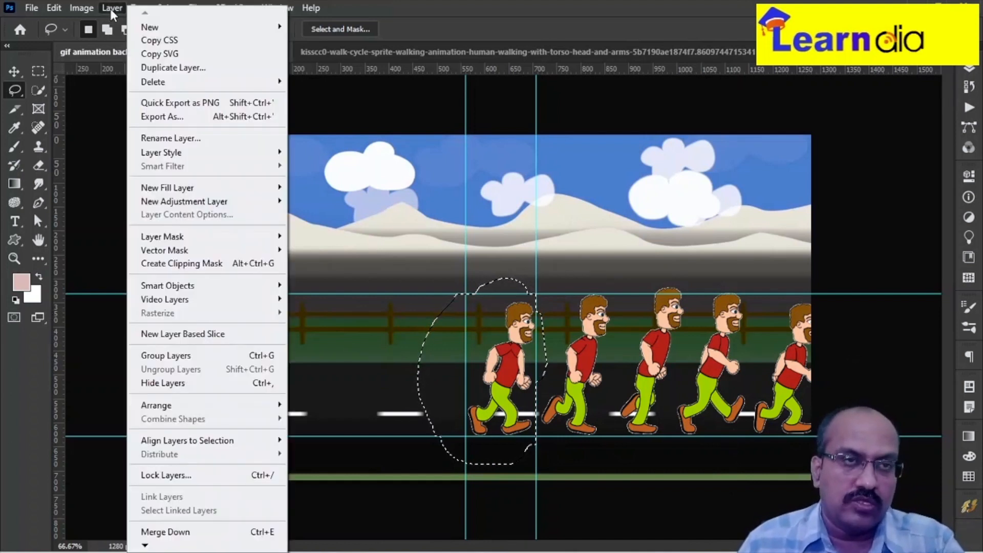
{"action": "mouse_move", "coordinate": [172, 26]}
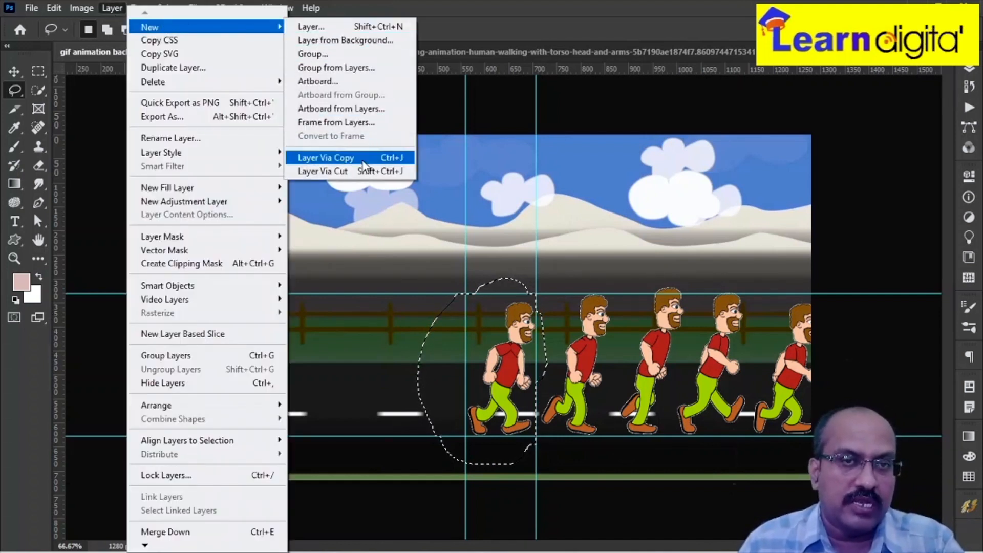
{"action": "left_click", "coordinate": [361, 177]}
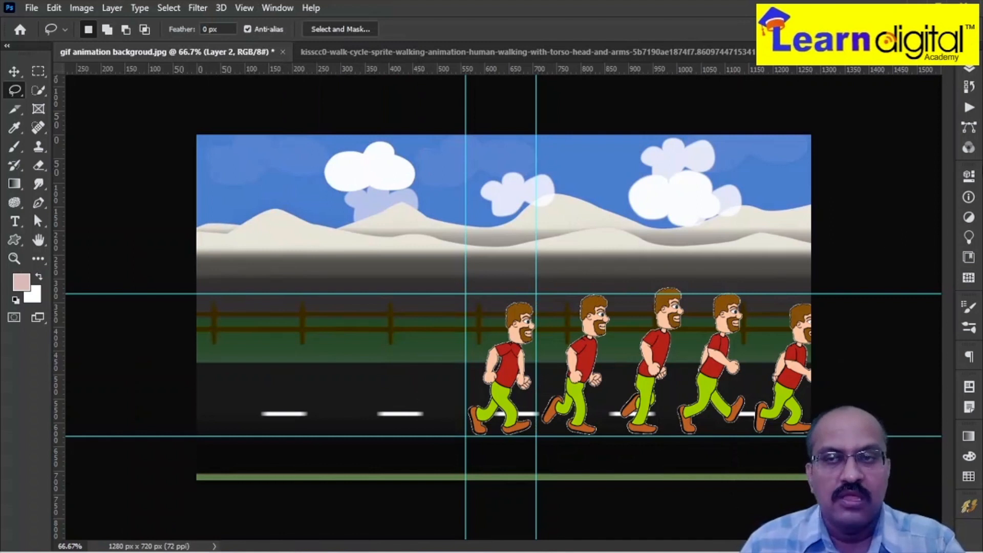
- Float the Layers panel over the canvas, then rename the newly cut figure's layer to "second pose" and hide it
{"action": "left_click", "coordinate": [973, 71]}
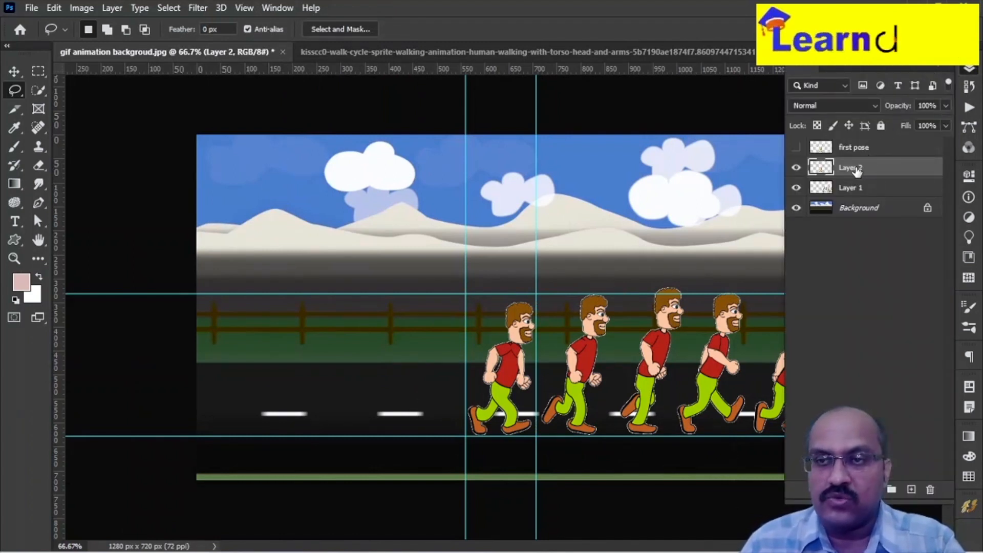
{"action": "left_click_drag", "start_coordinate": [803, 69], "coordinate": [90, 148]}
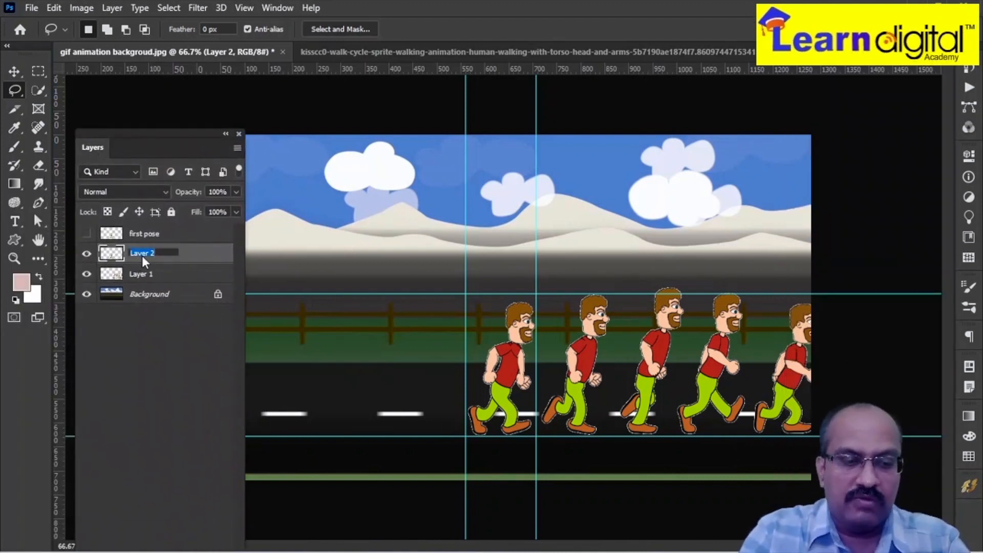
{"action": "type", "text": "second pose"}
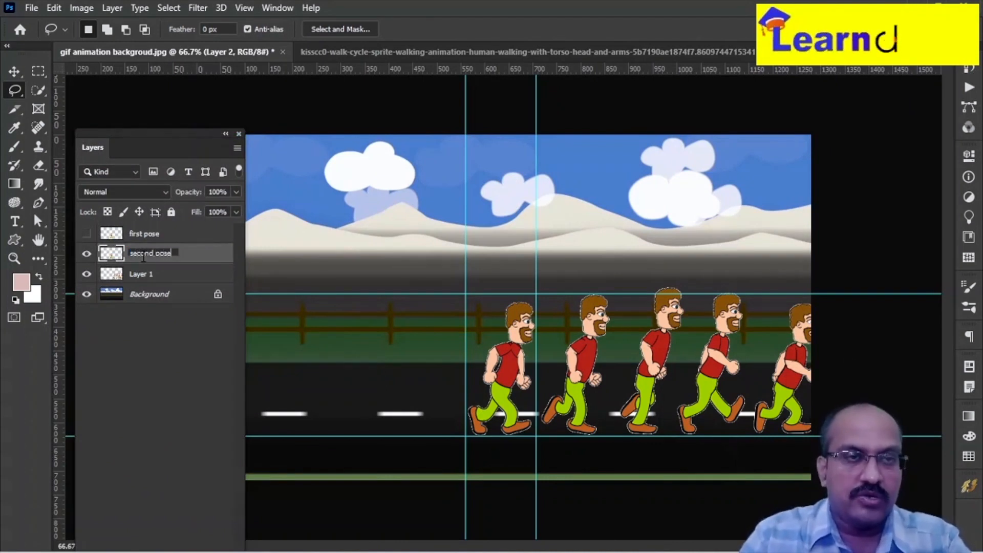
{"action": "left_click", "coordinate": [86, 254]}
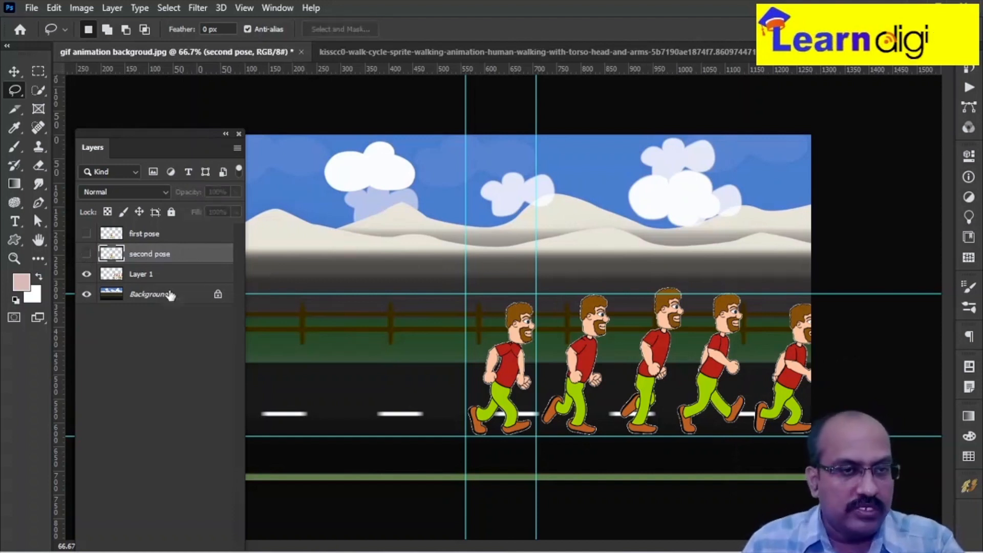
- Nudge the remaining figures on Layer 1 leftward until the third pose sits between the two vertical guides
{"action": "left_click", "coordinate": [15, 71]}
{"action": "left_click", "coordinate": [588, 364]}
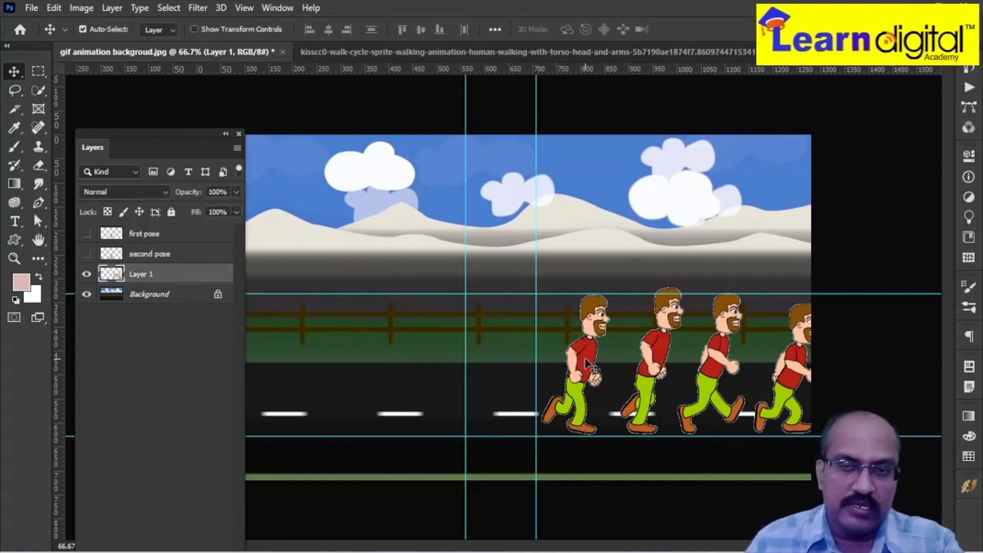
{"action": "key", "text": "shift+Left"}
{"action": "key", "text": "shift+Left"}
{"action": "key", "text": "shift+Left"}
{"action": "key", "text": "shift+Left"}
{"action": "key", "text": "shift+Left"}
{"action": "key", "text": "shift+Left"}
{"action": "key", "text": "shift+Left"}
{"action": "key", "text": "shift+Left"}
{"action": "key", "text": "shift+Left"}
{"action": "key", "text": "shift+Left"}
{"action": "key", "text": "shift+Left"}
{"action": "key", "text": "shift+Left"}
{"action": "key", "text": "shift+Left"}
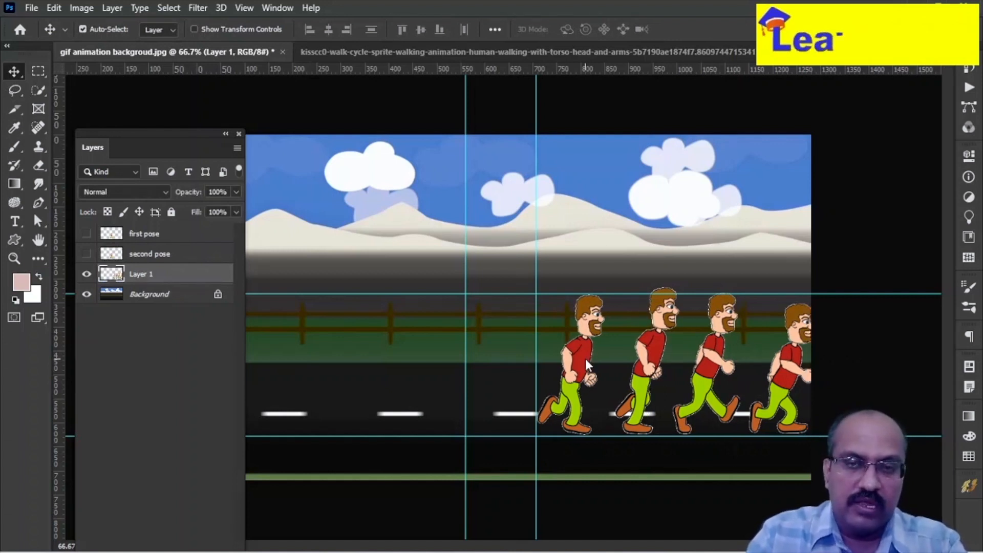
{"action": "key", "text": "shift+Left"}
{"action": "key", "text": "shift+Left"}
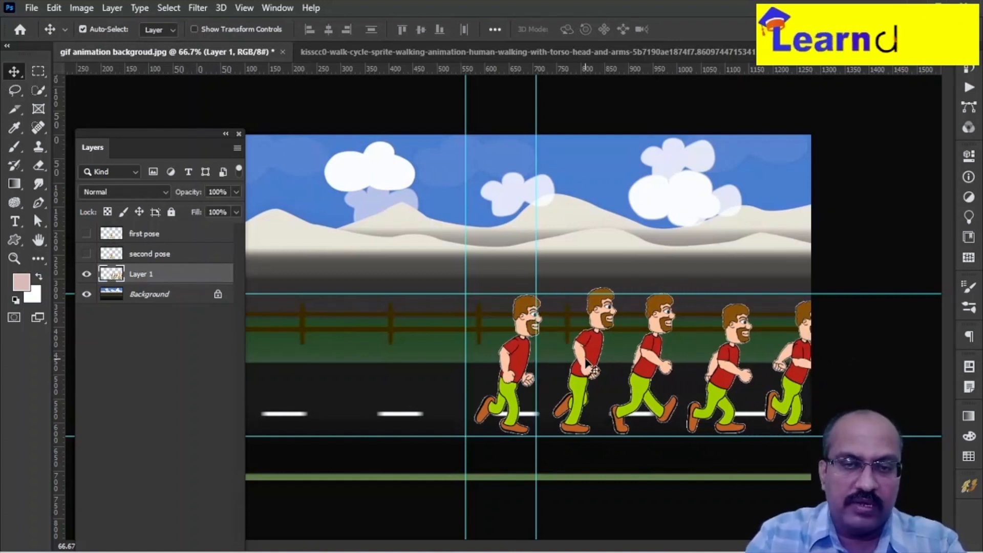
{"action": "key", "text": "shift+Left"}
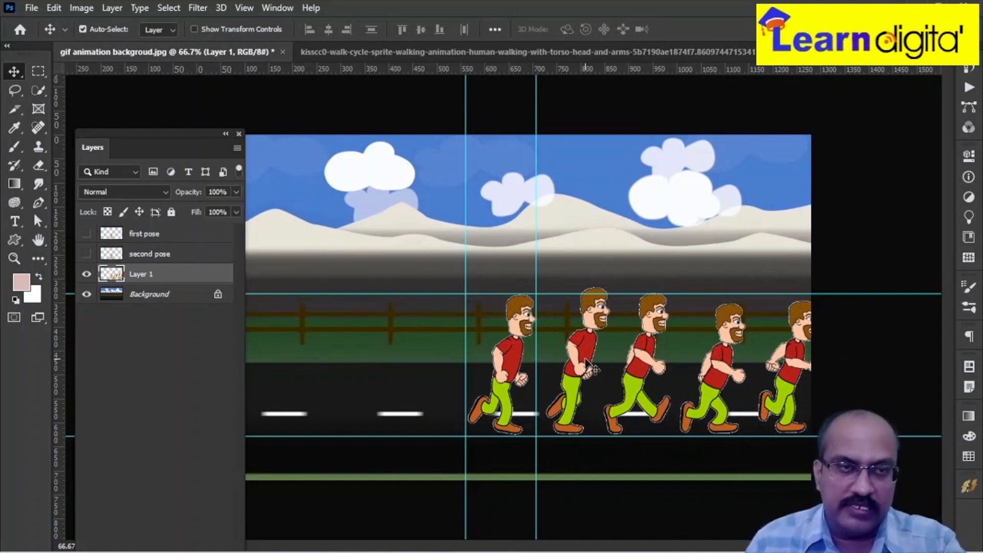
- Outline the third pose on Layer 1 with the Lasso tool and cut it to a new layer
{"action": "key", "text": "l"}
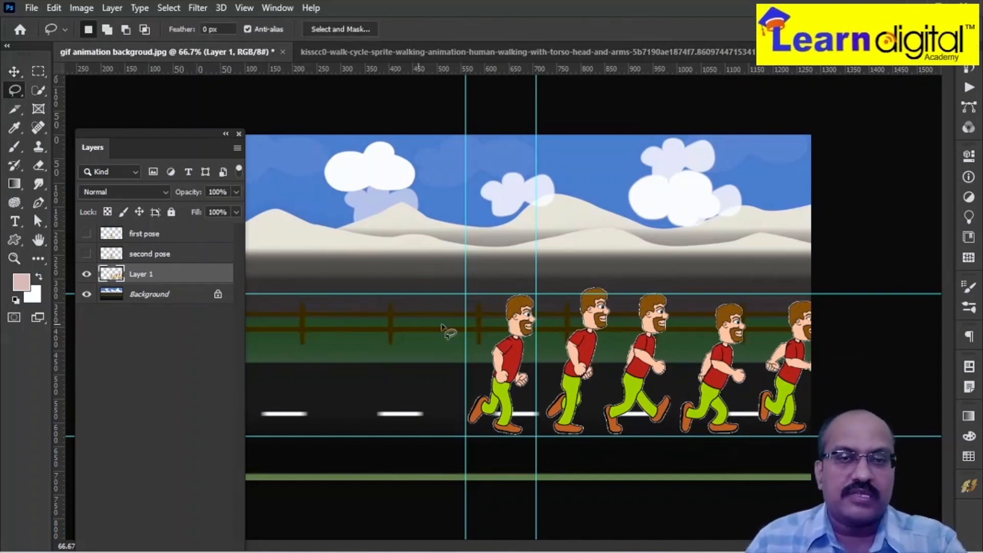
{"action": "mouse_move", "coordinate": [545, 322]}
{"action": "left_mouse_down"}
{"action": "mouse_move", "coordinate": [532, 271]}
{"action": "mouse_move", "coordinate": [464, 280]}
{"action": "mouse_move", "coordinate": [427, 341]}
{"action": "mouse_move", "coordinate": [433, 429]}
{"action": "mouse_move", "coordinate": [459, 457]}
{"action": "mouse_move", "coordinate": [538, 434]}
{"action": "mouse_move", "coordinate": [537, 343]}
{"action": "left_mouse_up"}
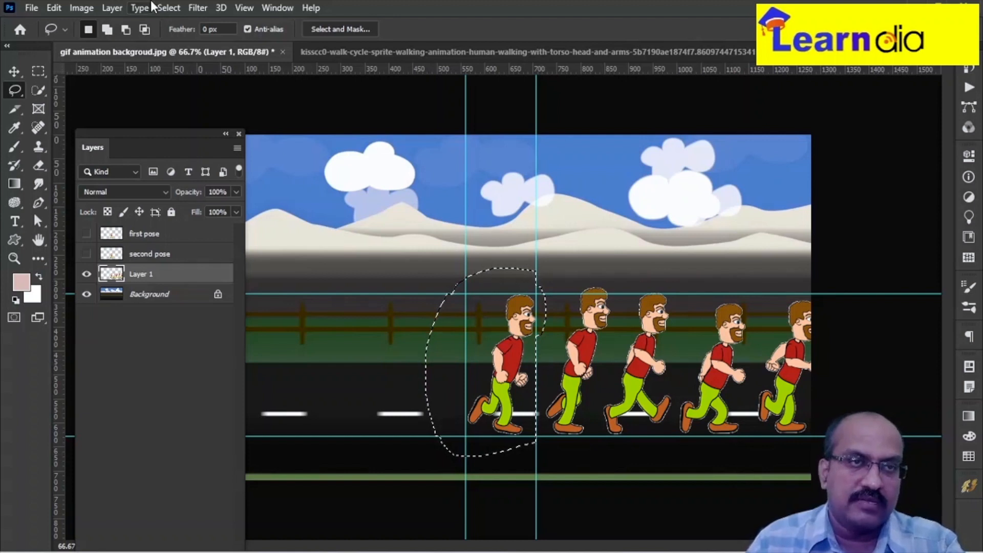
{"action": "left_click", "coordinate": [105, 9]}
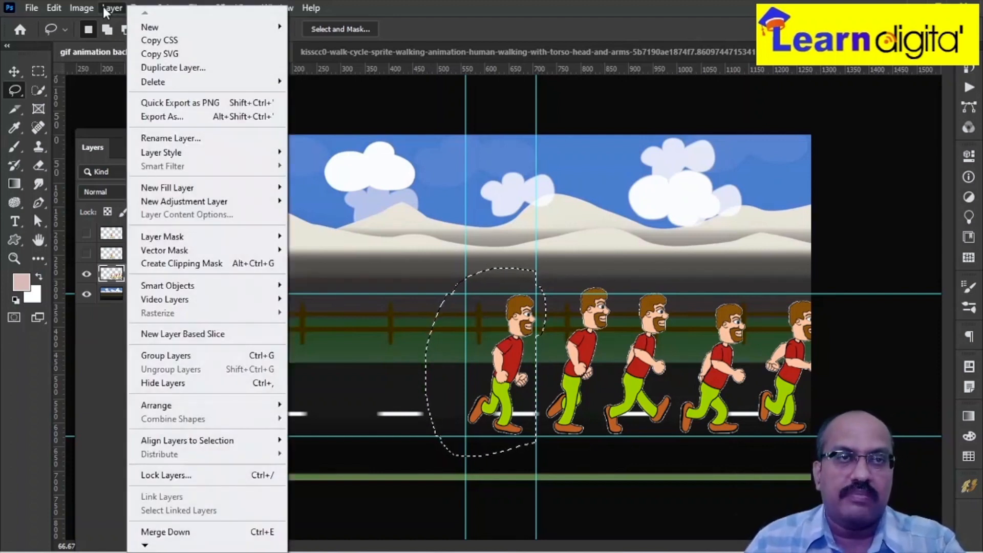
{"action": "mouse_move", "coordinate": [179, 27]}
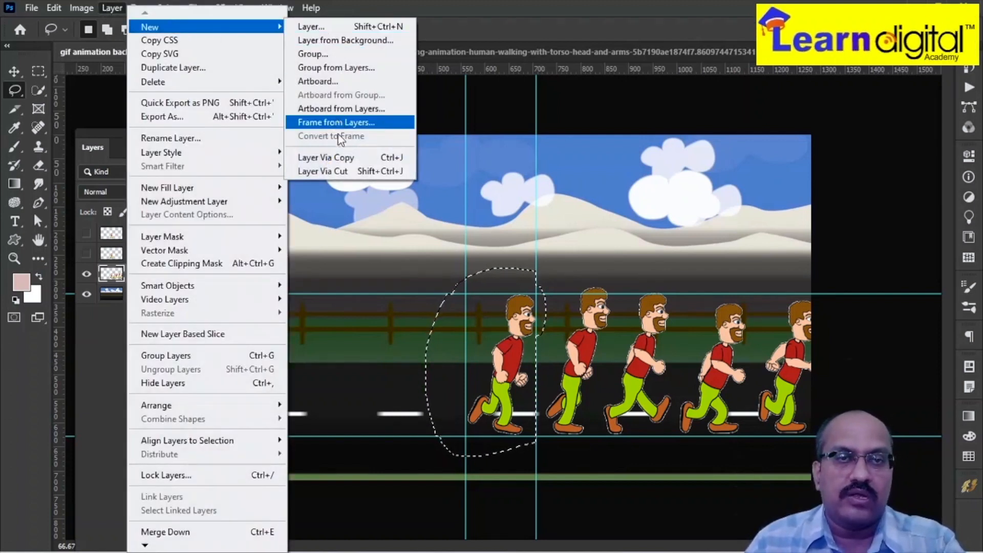
{"action": "left_click", "coordinate": [344, 167]}
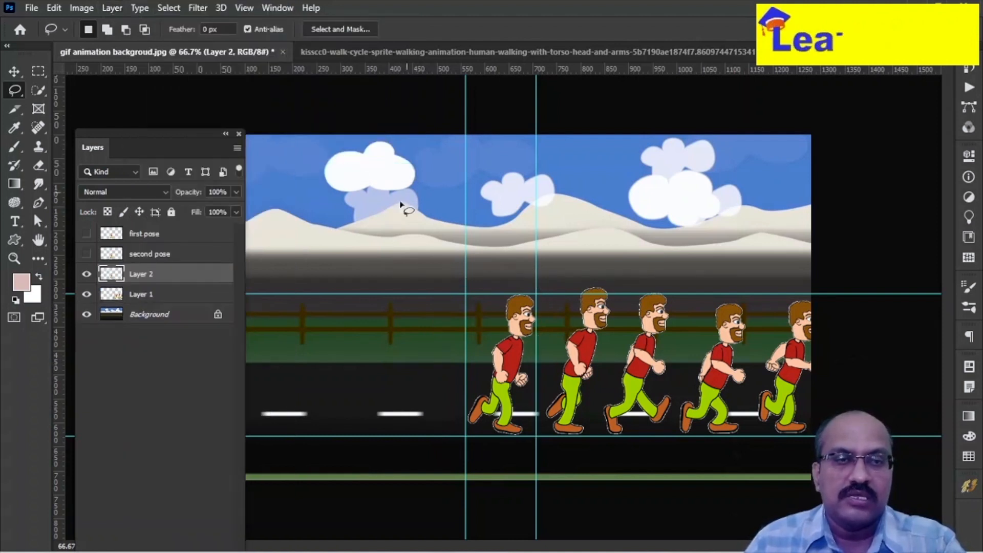
- Rename the newly cut layer to "third pose", then hide it and make Layer 1 active
{"action": "double_click", "coordinate": [142, 274]}
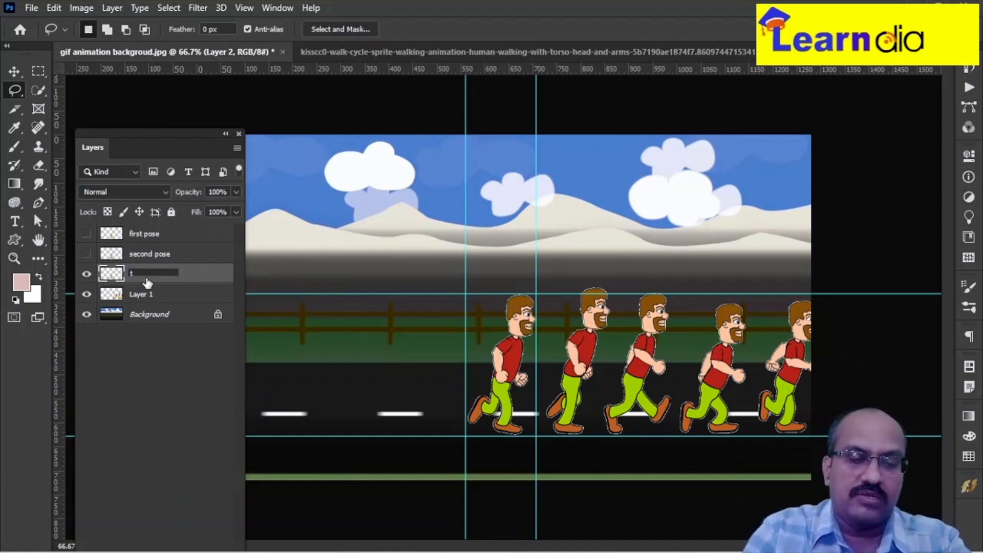
{"action": "type", "text": "third pose"}
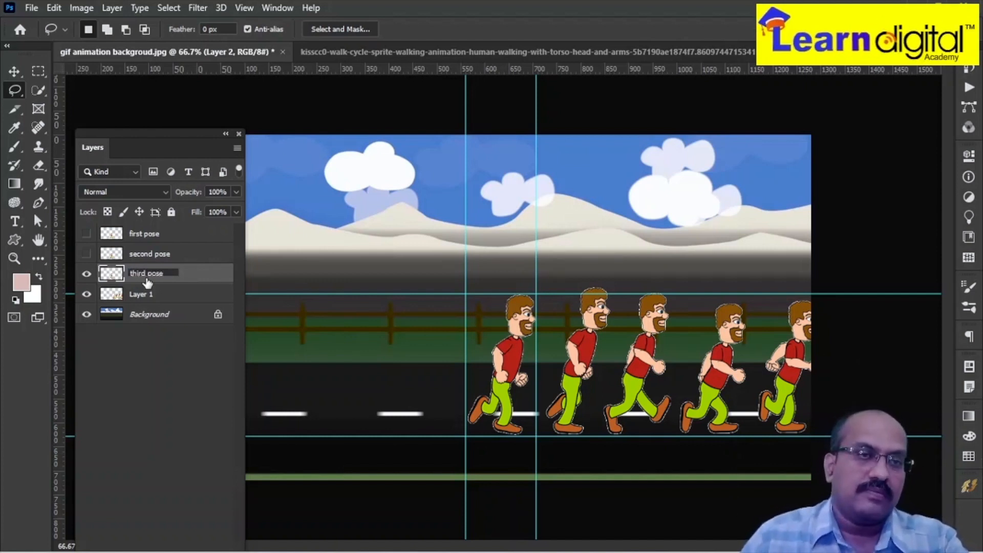
{"action": "key", "text": "Return"}
{"action": "left_click", "coordinate": [163, 296]}
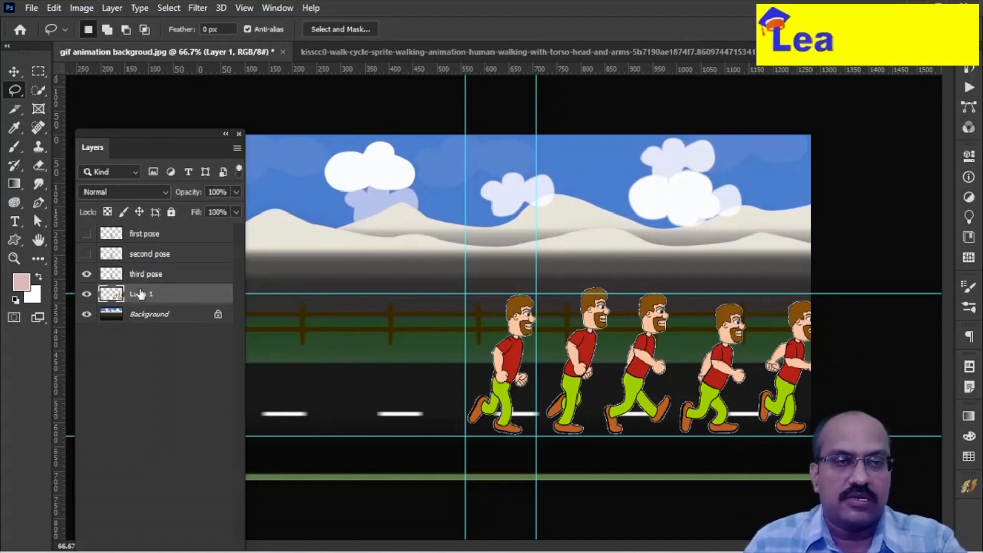
{"action": "left_click", "coordinate": [87, 281]}
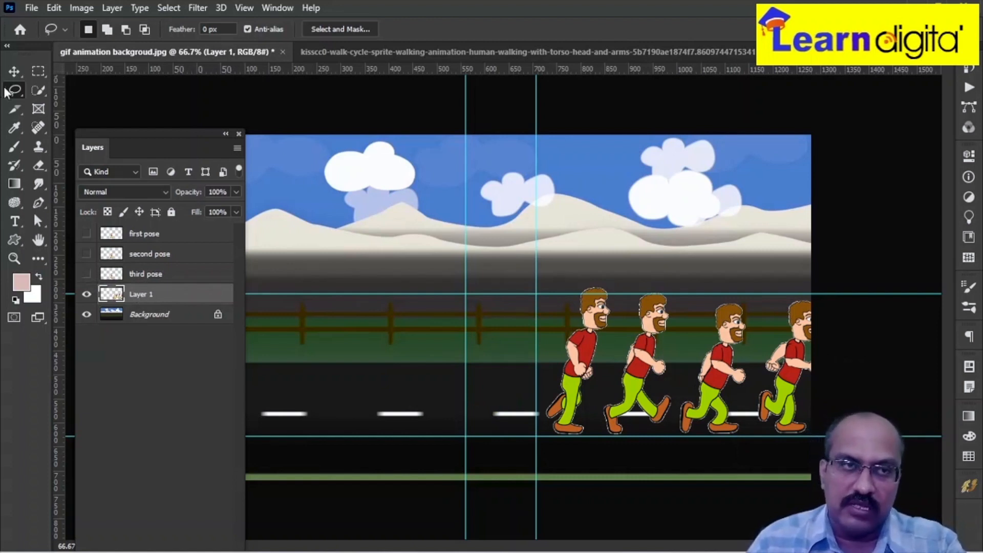
- Nudge the remaining figures on Layer 1 leftward until the fourth pose's body is roughly centred between the two vertical guides
{"action": "left_click", "coordinate": [14, 71]}
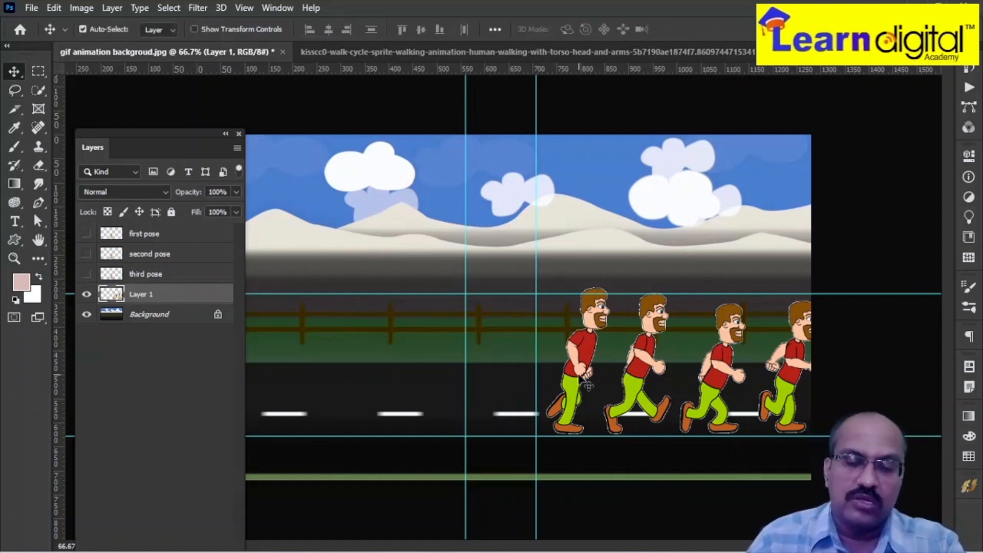
{"action": "key", "text": "shift+Left"}
{"action": "key", "text": "shift+Left"}
{"action": "key", "text": "shift+Left"}
{"action": "key", "text": "shift+Left"}
{"action": "key", "text": "shift+Left"}
{"action": "key", "text": "shift+Left"}
{"action": "key", "text": "shift+Left"}
{"action": "key", "text": "shift+Left"}
{"action": "key", "text": "shift+Left"}
{"action": "key", "text": "shift+Left"}
{"action": "key", "text": "shift+Left"}
{"action": "key", "text": "shift+Left"}
{"action": "key", "text": "shift+Left"}
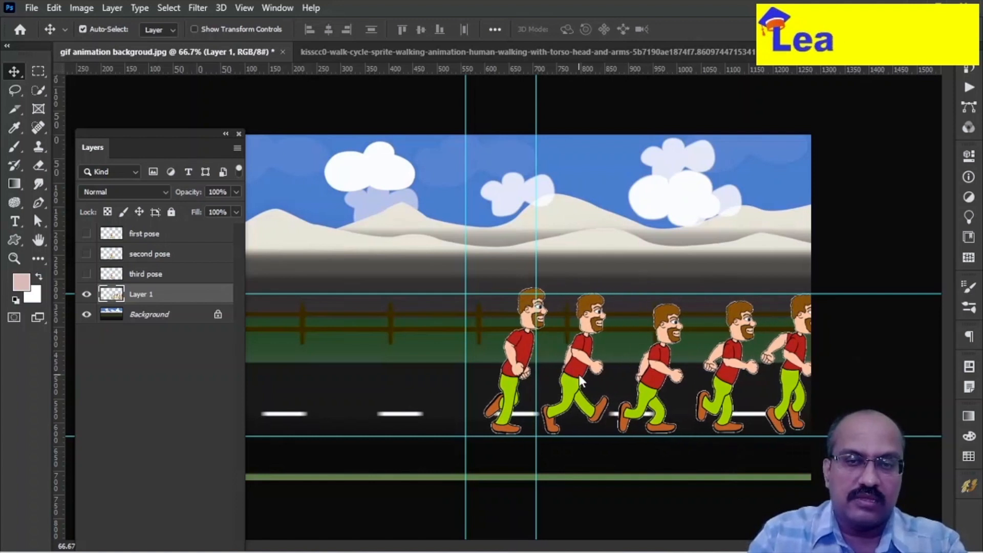
{"action": "key", "text": "shift+Left"}
{"action": "key", "text": "shift+Left"}
{"action": "key", "text": "shift+Left"}
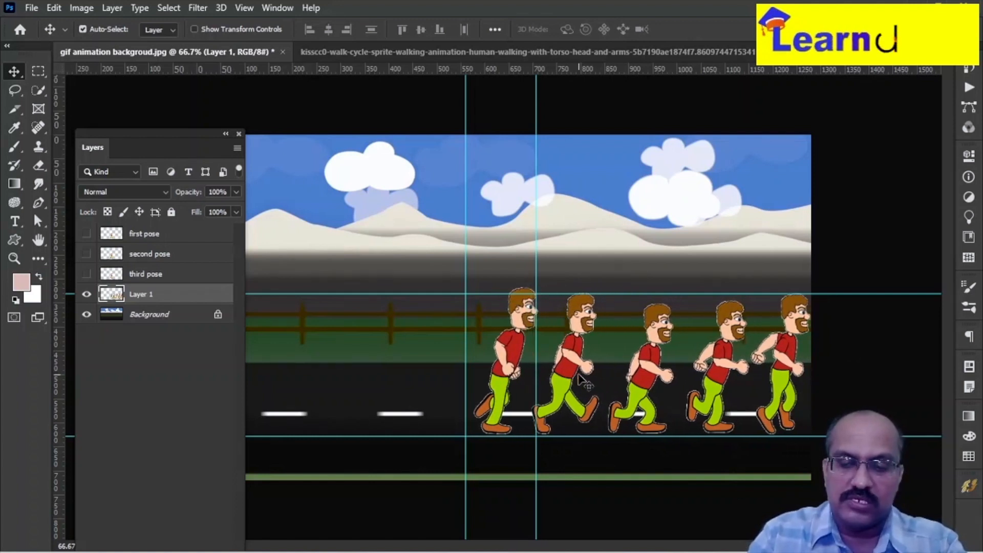
{"action": "key", "text": "shift+Right"}
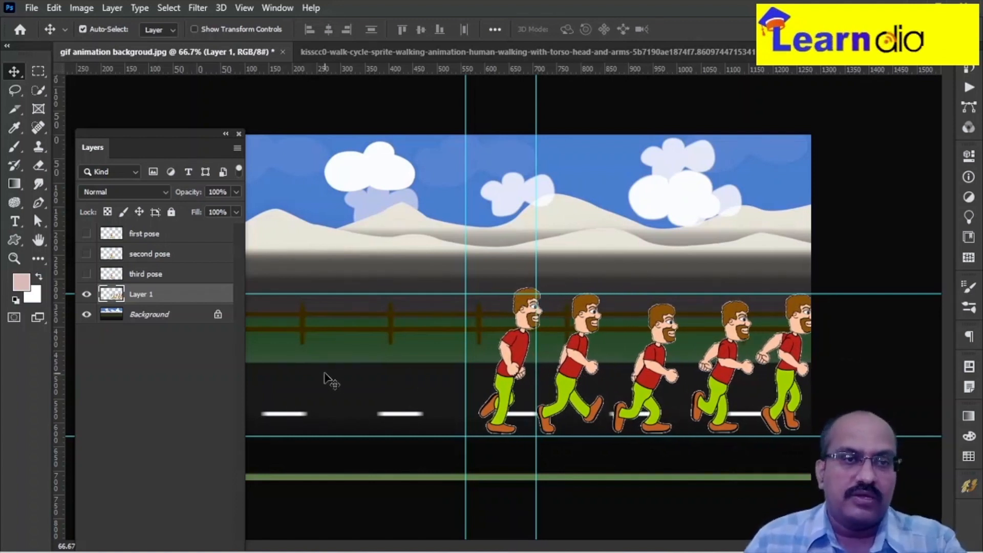
- Outline the fourth pose on Layer 1 with the Lasso tool and cut it to a new layer
{"action": "left_click", "coordinate": [14, 90]}
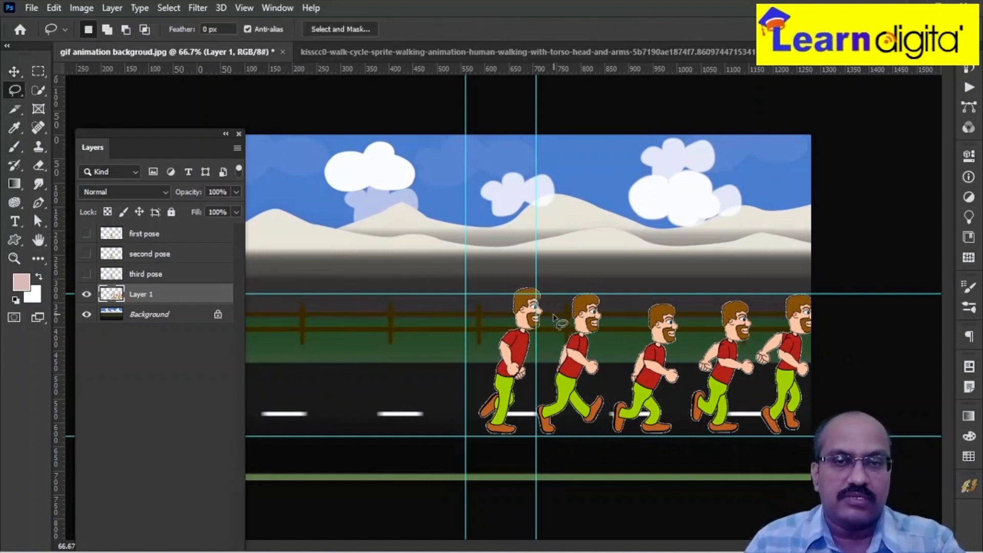
{"action": "mouse_move", "coordinate": [552, 316]}
{"action": "left_mouse_down"}
{"action": "mouse_move", "coordinate": [538, 269]}
{"action": "mouse_move", "coordinate": [491, 276]}
{"action": "mouse_move", "coordinate": [445, 406]}
{"action": "mouse_move", "coordinate": [460, 466]}
{"action": "mouse_move", "coordinate": [503, 460]}
{"action": "mouse_move", "coordinate": [520, 441]}
{"action": "mouse_move", "coordinate": [548, 352]}
{"action": "left_mouse_up"}
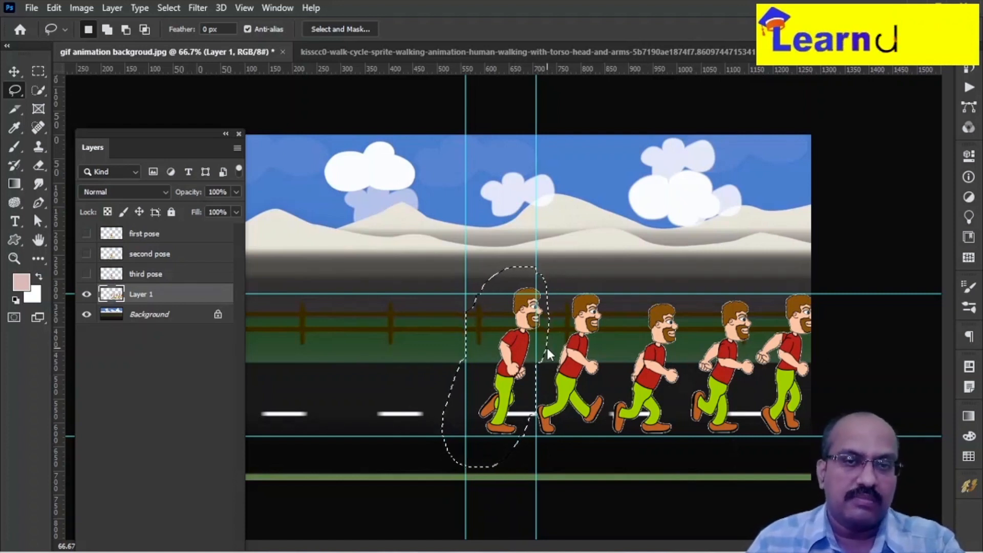
{"action": "left_click", "coordinate": [112, 9]}
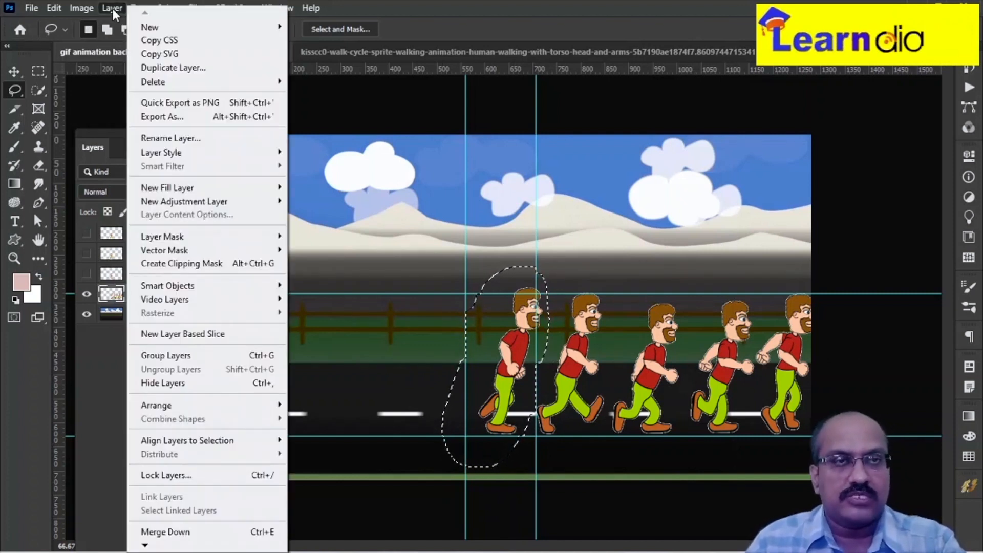
{"action": "mouse_move", "coordinate": [149, 26]}
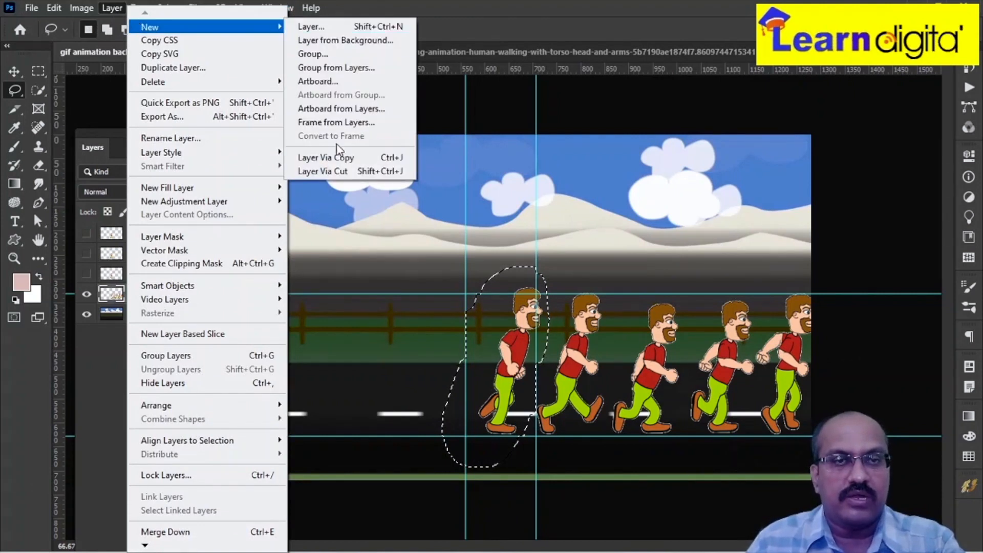
{"action": "left_click", "coordinate": [342, 171]}
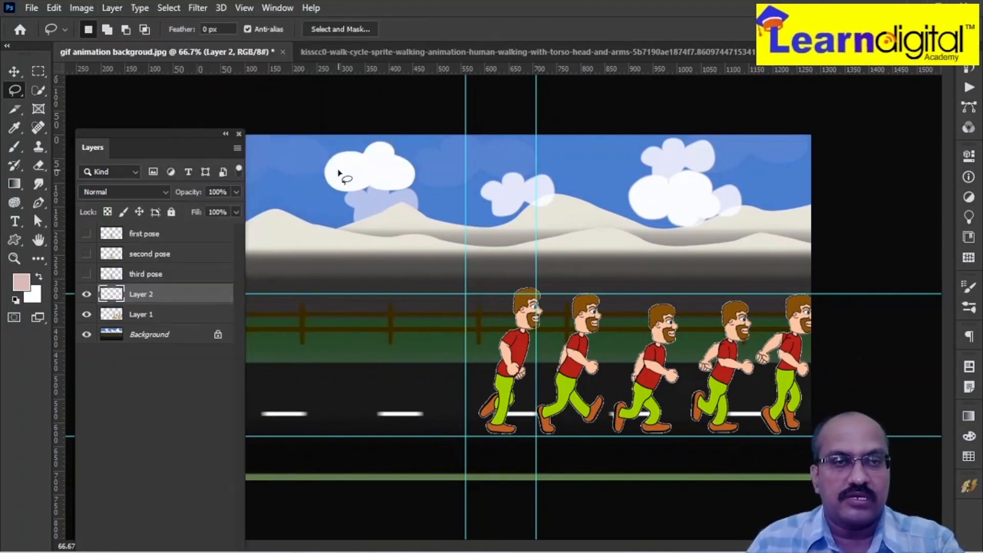
- Rename the fourth figure's new layer to "forth pose" and hide it
{"action": "double_click", "coordinate": [147, 296]}
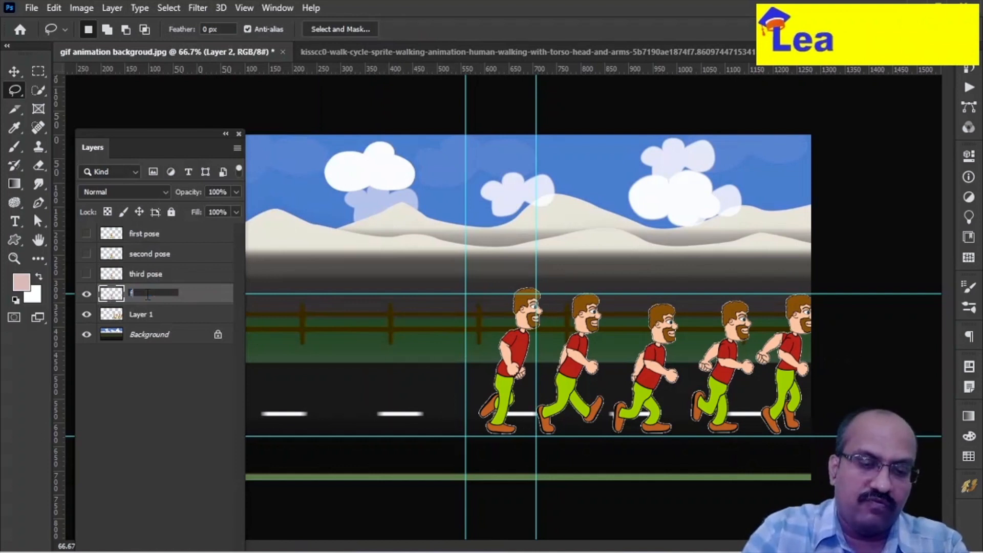
{"action": "type", "text": "forth pose"}
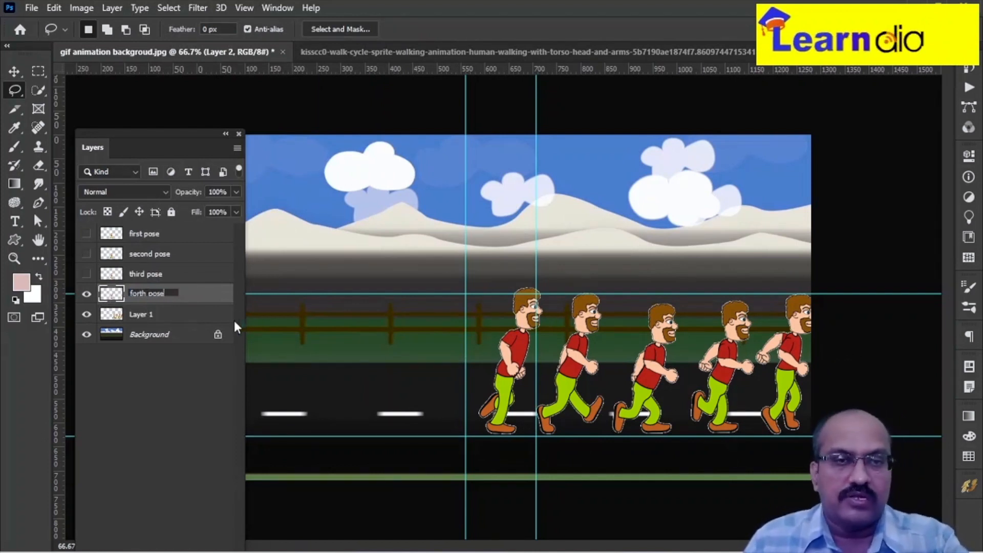
{"action": "left_click", "coordinate": [88, 295]}
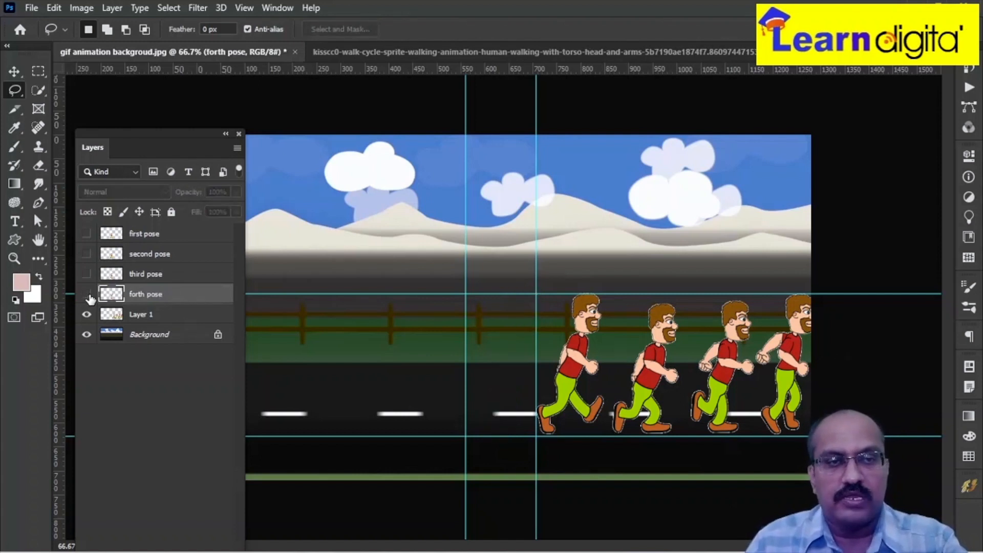
- Nudge the remaining figures on Layer 1 leftward until the fifth pose stands between the two vertical guides
{"action": "left_click", "coordinate": [15, 72]}
{"action": "left_click", "coordinate": [584, 360]}
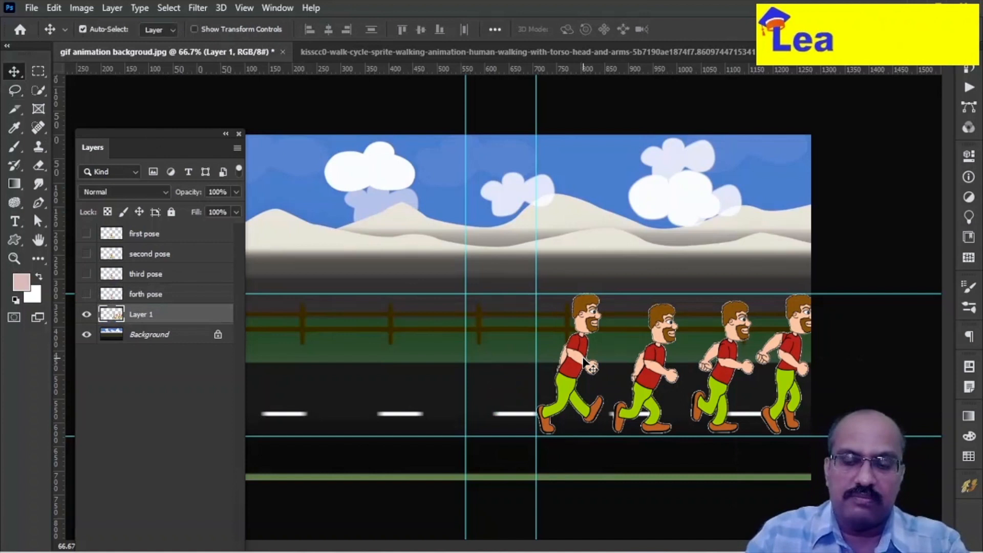
{"action": "key", "text": "shift+Left"}
{"action": "key", "text": "shift+Left"}
{"action": "key", "text": "shift+Left"}
{"action": "key", "text": "shift+Left"}
{"action": "key", "text": "shift+Left"}
{"action": "key", "text": "shift+Left"}
{"action": "key", "text": "shift+Left"}
{"action": "key", "text": "shift+Left"}
{"action": "key", "text": "shift+Left"}
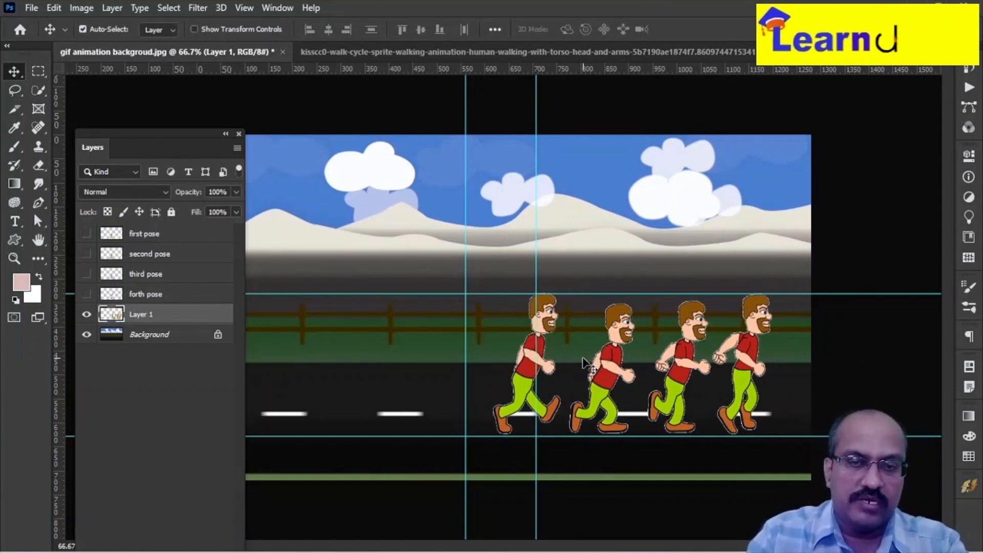
{"action": "key", "text": "shift+Left"}
{"action": "key", "text": "shift+Left"}
{"action": "key", "text": "shift+Left"}
{"action": "key", "text": "shift+Left"}
{"action": "key", "text": "shift+Left"}
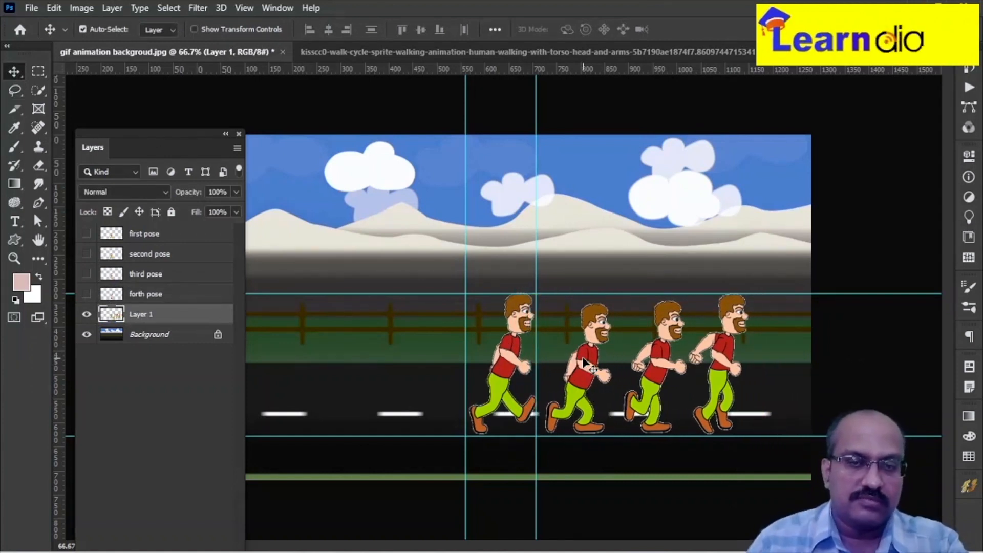
- Outline the fifth pose on Layer 1 with the Lasso tool, cut it to a new layer and hide that layer
{"action": "left_click", "coordinate": [15, 91]}
{"action": "mouse_move", "coordinate": [547, 320]}
{"action": "left_mouse_down"}
{"action": "mouse_move", "coordinate": [491, 271]}
{"action": "mouse_move", "coordinate": [415, 352]}
{"action": "mouse_move", "coordinate": [455, 470]}
{"action": "mouse_move", "coordinate": [521, 465]}
{"action": "mouse_move", "coordinate": [558, 358]}
{"action": "left_mouse_up"}
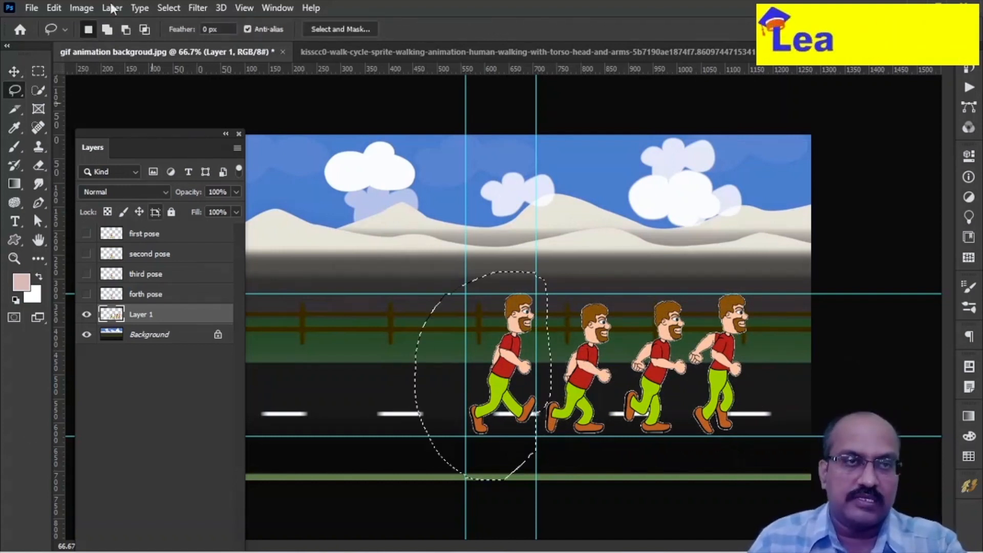
{"action": "key", "text": "ctrl+shift+j"}
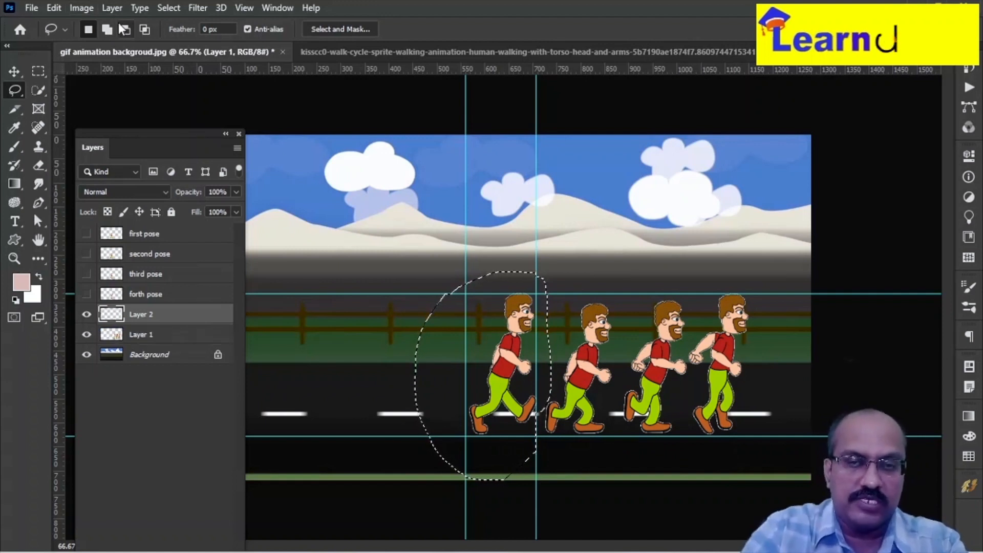
{"action": "left_click", "coordinate": [87, 314]}
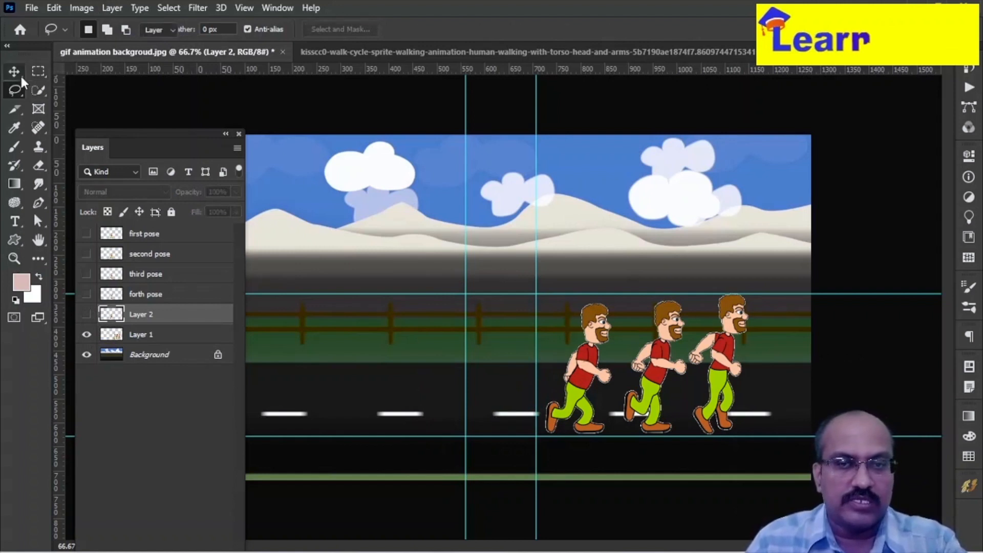
- Nudge the three remaining figures on Layer 1 leftward until the sixth pose stands between the two vertical guides
{"action": "left_click", "coordinate": [20, 73]}
{"action": "left_click", "coordinate": [588, 378]}
{"action": "key", "text": "shift+Left"}
{"action": "key", "text": "shift+Left"}
{"action": "key", "text": "shift+Left"}
{"action": "key", "text": "shift+Left"}
{"action": "key", "text": "shift+Left"}
{"action": "key", "text": "shift+Left"}
{"action": "key", "text": "shift+Left"}
{"action": "key", "text": "shift+Left"}
{"action": "key", "text": "shift+Left"}
{"action": "key", "text": "shift+Left"}
{"action": "key", "text": "shift+Left"}
{"action": "key", "text": "shift+Left"}
{"action": "key", "text": "shift+Left"}
{"action": "key", "text": "shift+Left"}
{"action": "key", "text": "shift+Left"}
{"action": "key", "text": "shift+Left"}
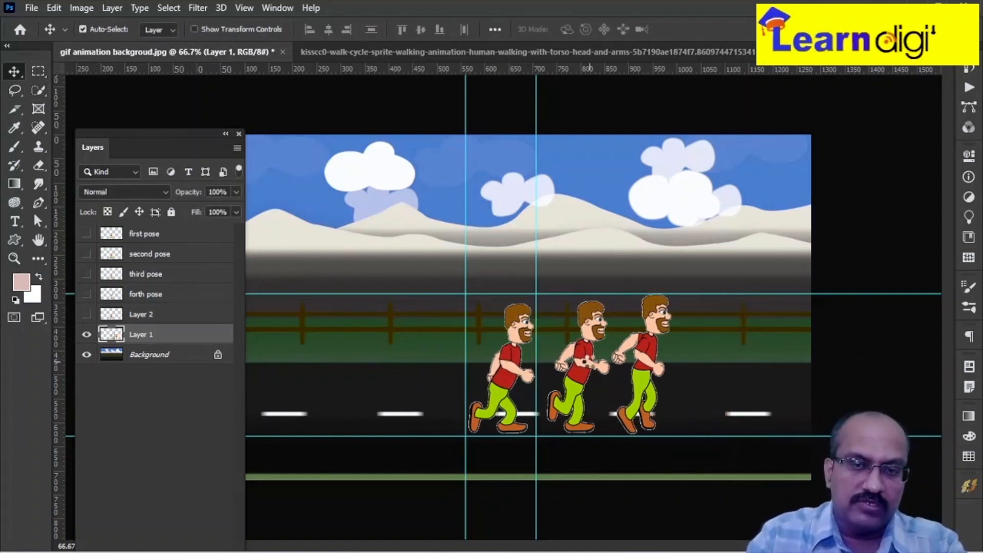
{"action": "key", "text": "shift+Right"}
{"action": "key", "text": "Left"}
{"action": "key", "text": "Left"}
{"action": "key", "text": "Left"}
{"action": "key", "text": "Left"}
{"action": "key", "text": "Left"}
{"action": "key", "text": "Left"}
{"action": "key", "text": "Left"}
{"action": "key", "text": "Left"}
{"action": "key", "text": "Left"}
{"action": "key", "text": "Left"}
{"action": "key", "text": "Left"}
{"action": "key", "text": "Left"}
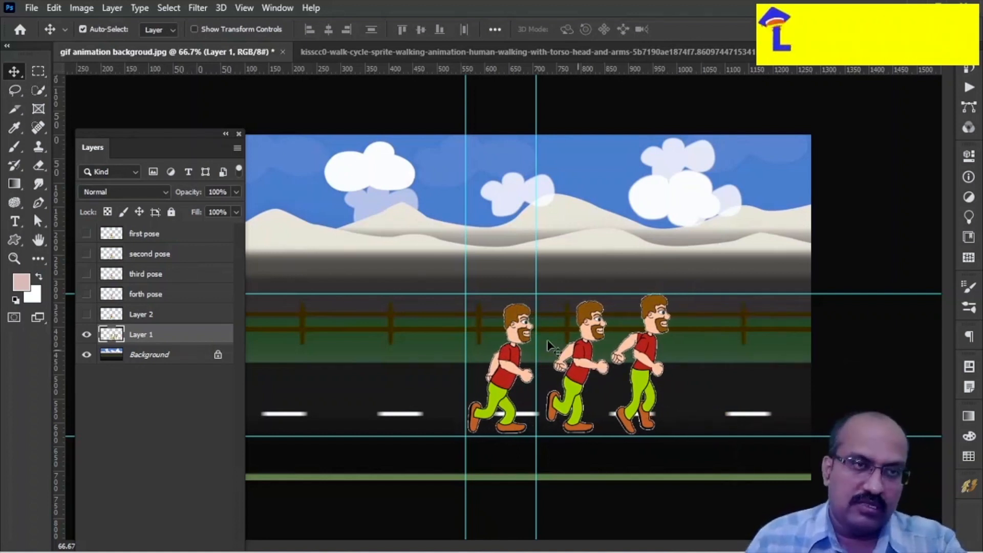
- Outline the sixth pose on Layer 1 with the Lasso tool and cut it to a new layer
{"action": "left_click", "coordinate": [15, 90]}
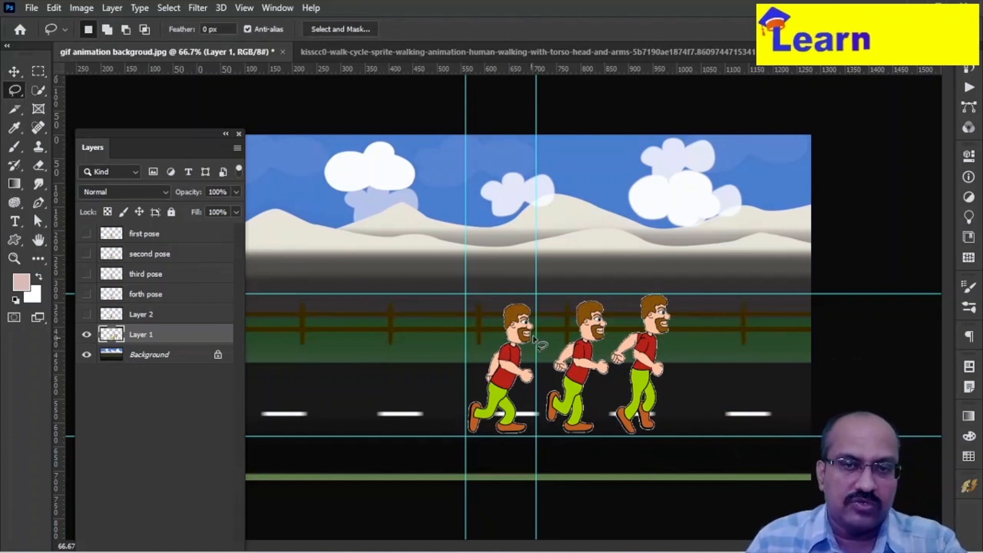
{"action": "mouse_move", "coordinate": [549, 330]}
{"action": "left_mouse_down"}
{"action": "mouse_move", "coordinate": [436, 300]}
{"action": "mouse_move", "coordinate": [412, 417]}
{"action": "mouse_move", "coordinate": [478, 482]}
{"action": "mouse_move", "coordinate": [529, 462]}
{"action": "mouse_move", "coordinate": [550, 354]}
{"action": "left_mouse_up"}
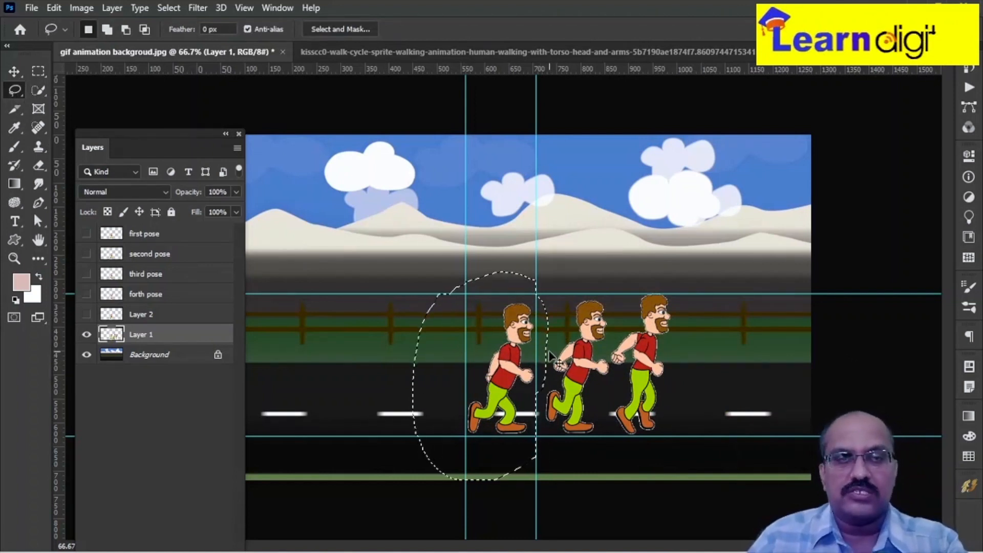
{"action": "key", "text": "ctrl+j"}
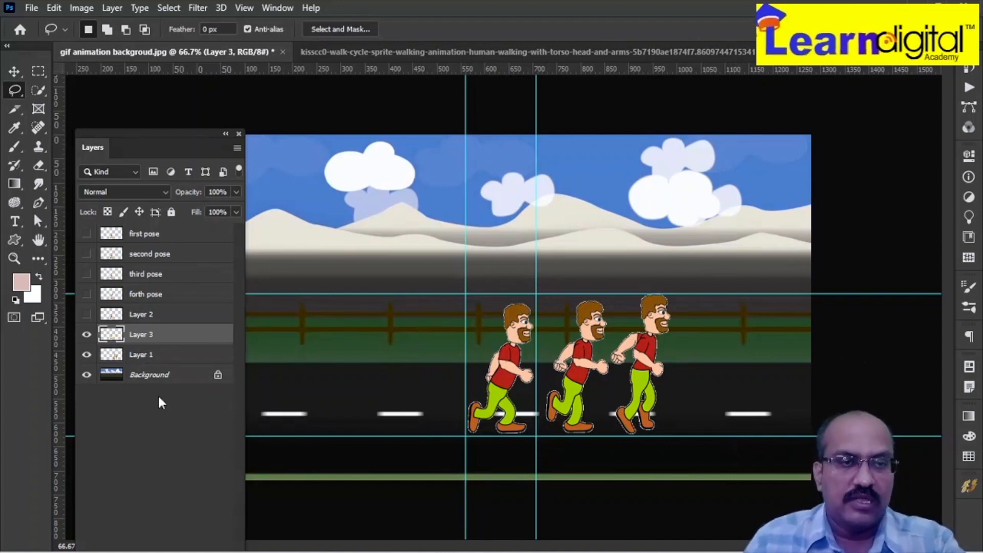
- Rename Layer 2 to "fifth pose" and Layer 3 to "six pose", hiding the latter and making Layer 1 active
{"action": "double_click", "coordinate": [141, 315]}
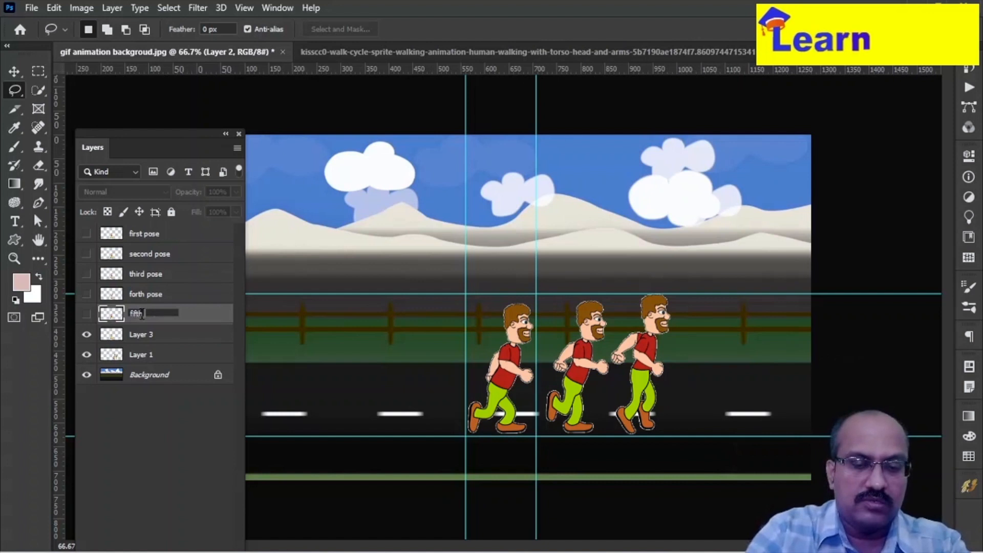
{"action": "left_click", "coordinate": [117, 336]}
{"action": "double_click", "coordinate": [146, 333]}
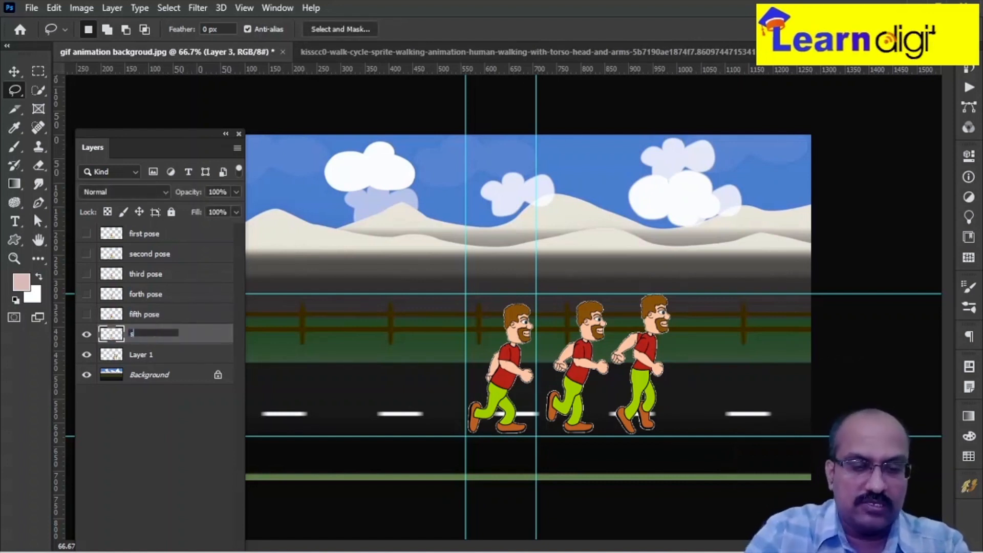
{"action": "type", "text": "six pose"}
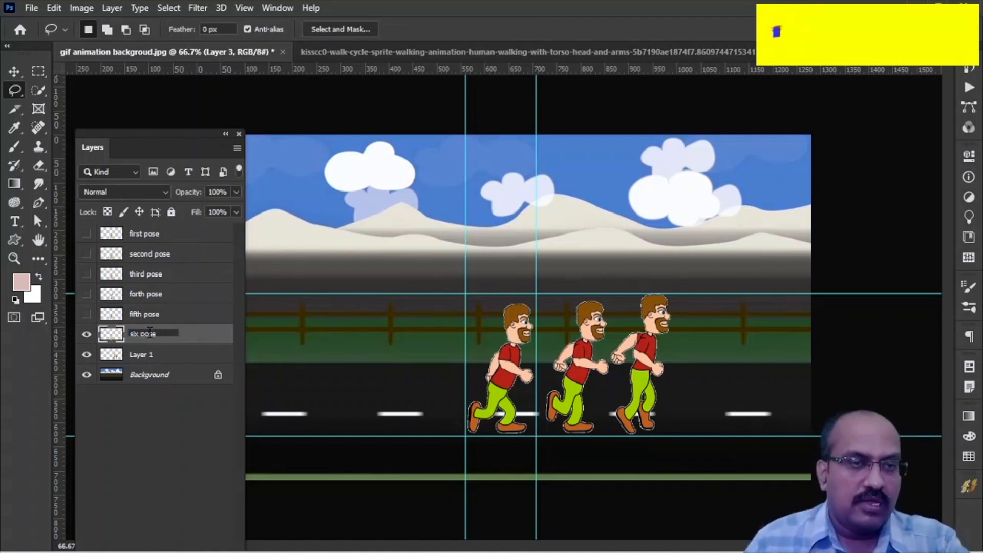
{"action": "left_click", "coordinate": [87, 334]}
{"action": "left_click", "coordinate": [141, 358]}
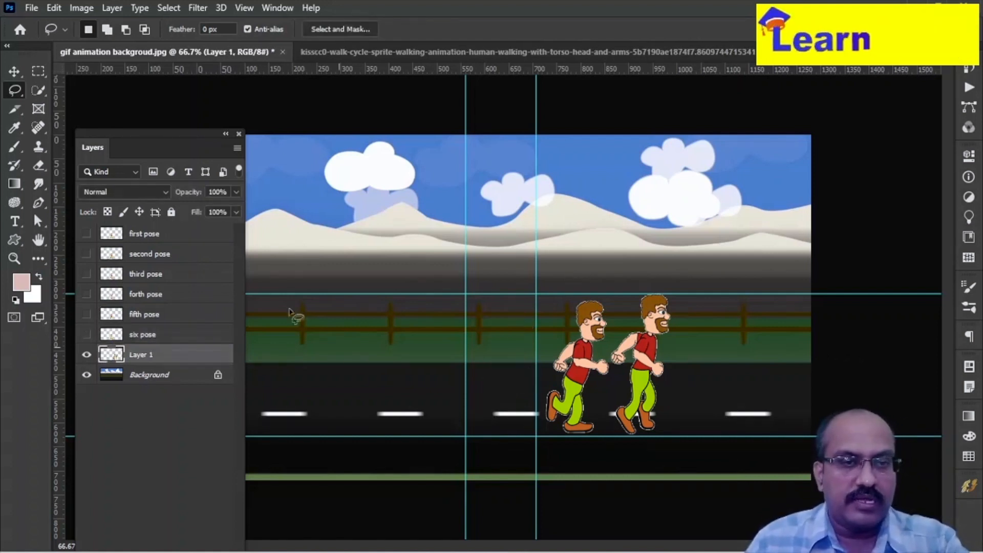
- Nudge the two remaining figures on Layer 1 leftward until the seventh pose stands between the two vertical guides
{"action": "left_click", "coordinate": [13, 72]}
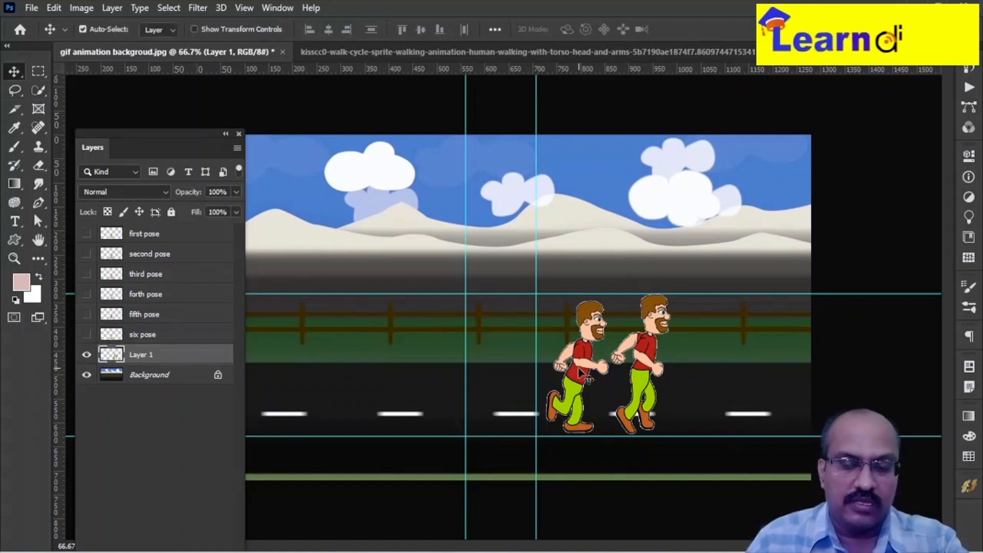
{"action": "key", "text": "shift+Left"}
{"action": "key", "text": "shift+Left"}
{"action": "key", "text": "shift+Left"}
{"action": "key", "text": "shift+Left"}
{"action": "key", "text": "shift+Left"}
{"action": "key", "text": "shift+Left"}
{"action": "key", "text": "shift+Left"}
{"action": "key", "text": "shift+Left"}
{"action": "key", "text": "shift+Left"}
{"action": "key", "text": "shift+Left"}
{"action": "key", "text": "shift+Left"}
{"action": "key", "text": "shift+Left"}
{"action": "key", "text": "shift+Left"}
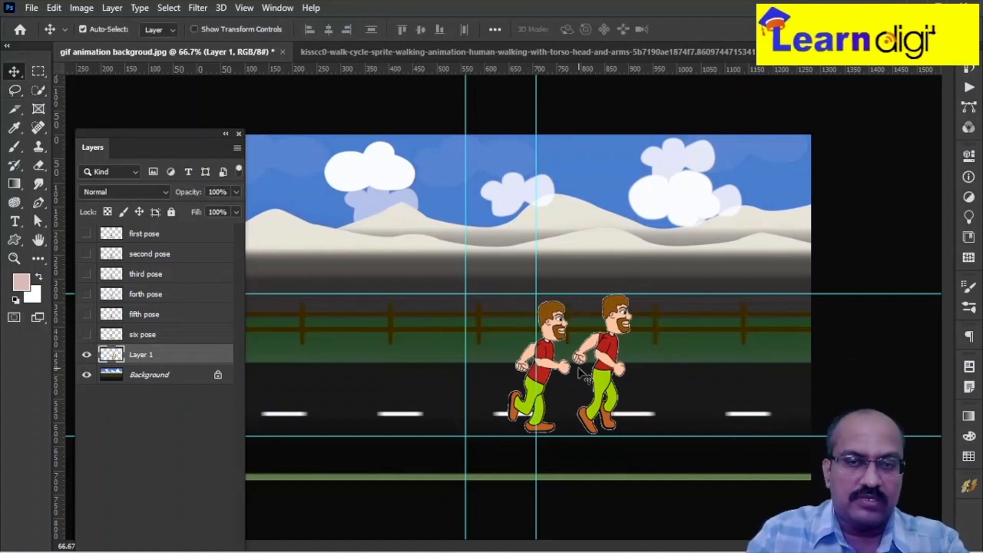
{"action": "key", "text": "shift+Left"}
{"action": "key", "text": "shift+Left"}
{"action": "key", "text": "shift+Left"}
{"action": "key", "text": "shift+Left"}
{"action": "key", "text": "shift+Left"}
{"action": "key", "text": "shift+Left"}
{"action": "key", "text": "shift+Left"}
{"action": "key", "text": "shift+Left"}
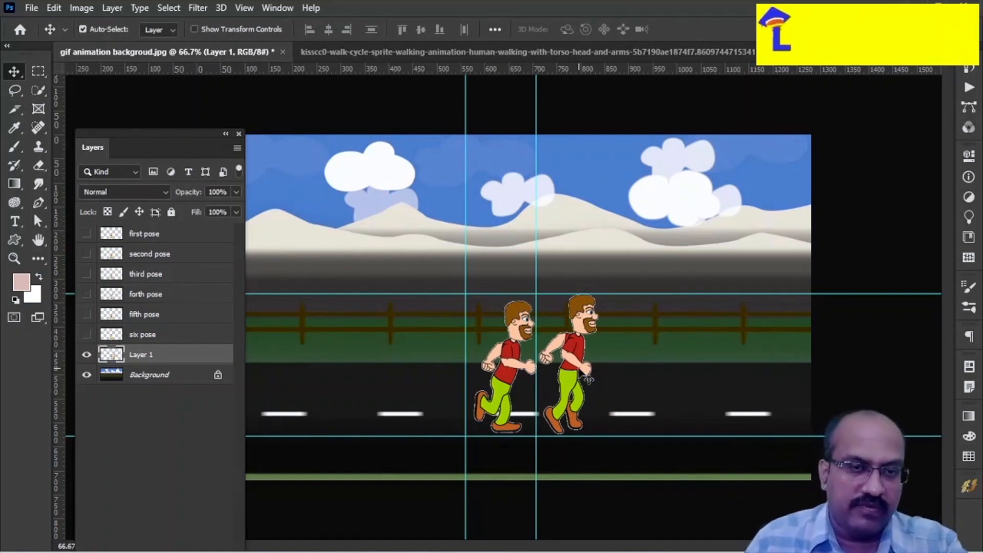
- Outline the seventh pose on Layer 1 with the Lasso tool and cut it to a new layer
{"action": "left_click", "coordinate": [15, 92]}
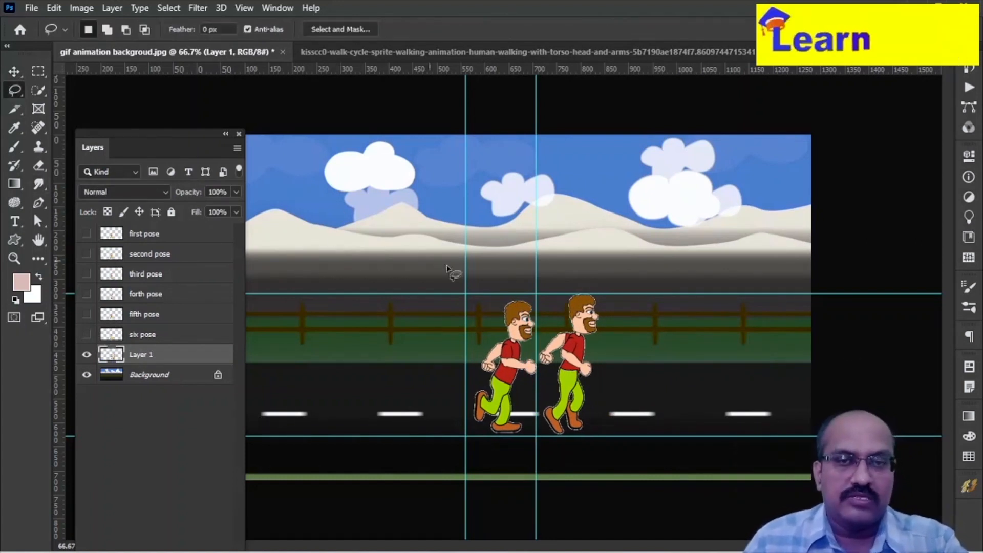
{"action": "mouse_move", "coordinate": [546, 312]}
{"action": "left_mouse_down"}
{"action": "mouse_move", "coordinate": [469, 289]}
{"action": "mouse_move", "coordinate": [432, 376]}
{"action": "mouse_move", "coordinate": [461, 444]}
{"action": "mouse_move", "coordinate": [525, 439]}
{"action": "mouse_move", "coordinate": [547, 315]}
{"action": "left_mouse_up"}
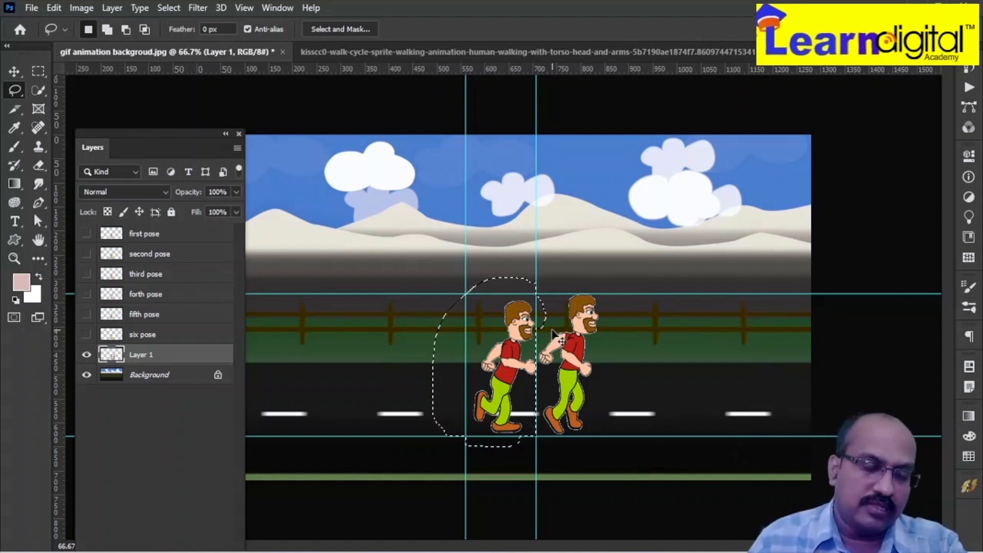
{"action": "key", "text": "ctrl+j"}
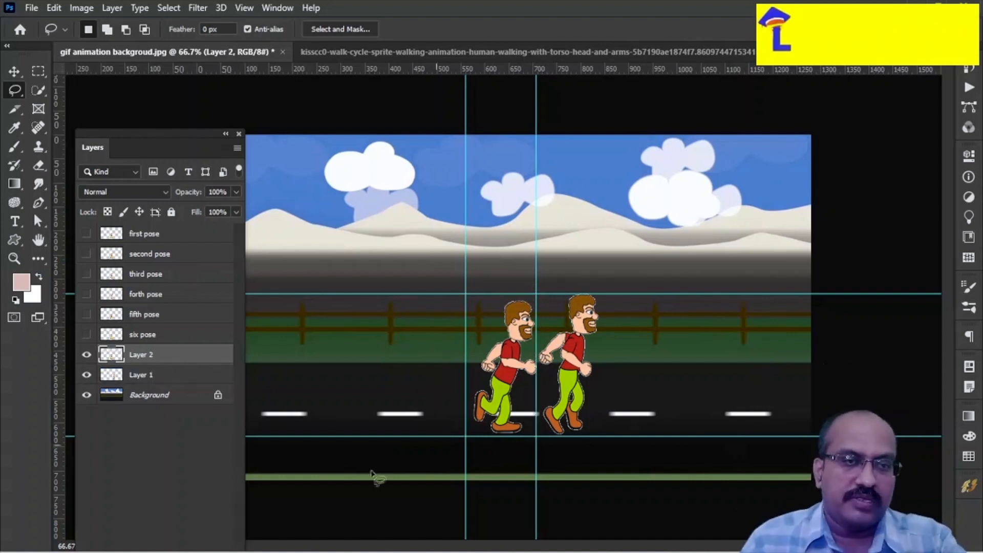
- Rename the seventh figure's new layer to "seventh pose" and hide it
{"action": "double_click", "coordinate": [147, 355]}
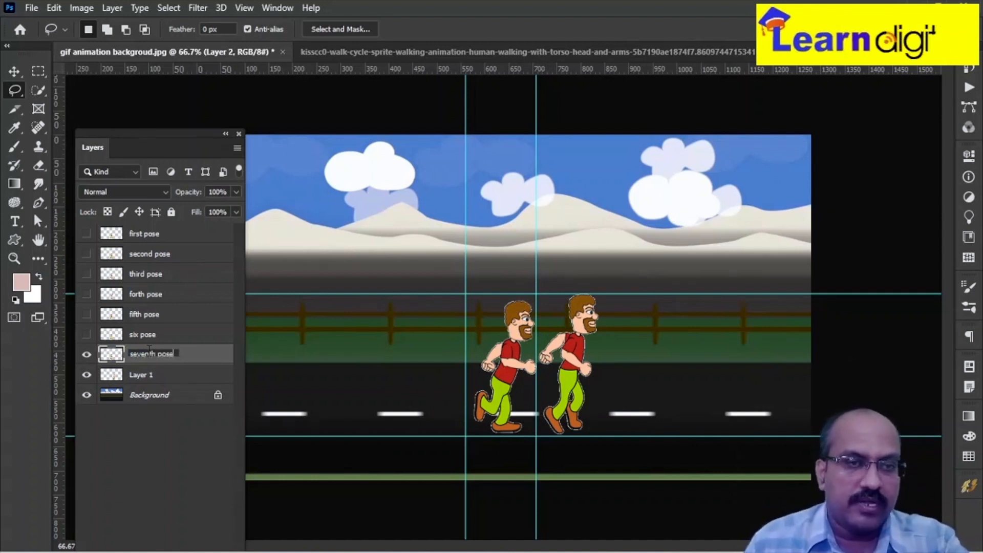
{"action": "key", "text": "Return"}
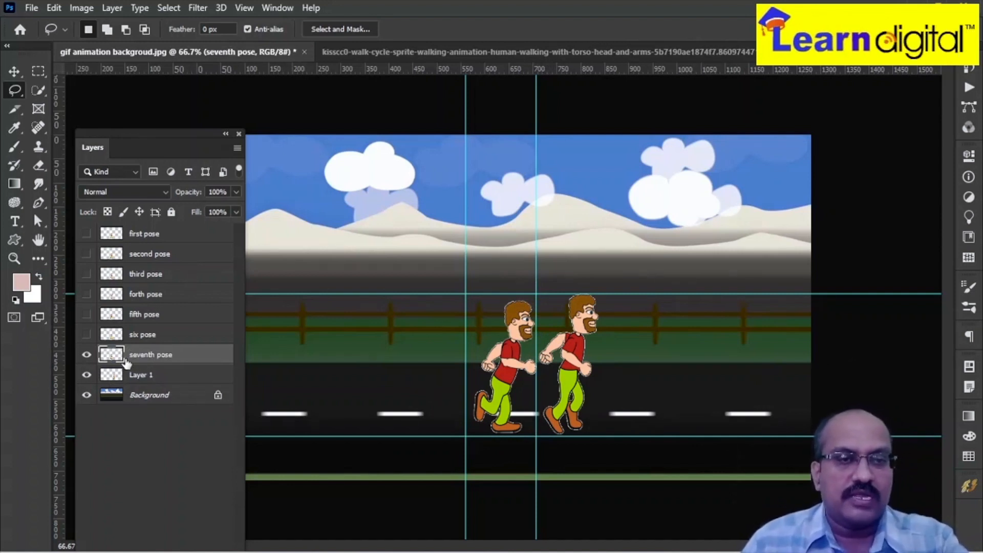
{"action": "left_click", "coordinate": [86, 355]}
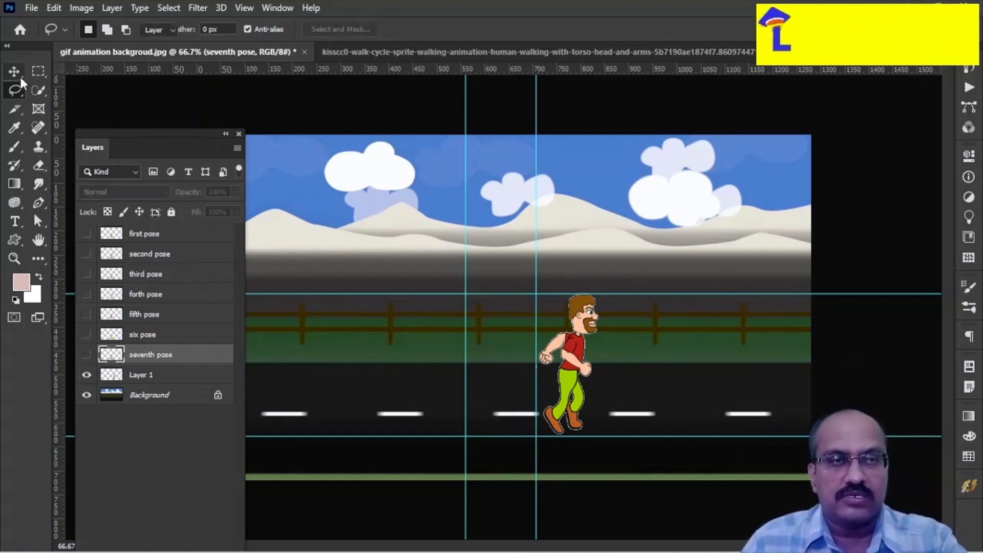
- Nudge the last figure on Layer 1 leftward until its body stands between the two vertical guides
{"action": "left_click", "coordinate": [18, 74]}
{"action": "left_click", "coordinate": [564, 378]}
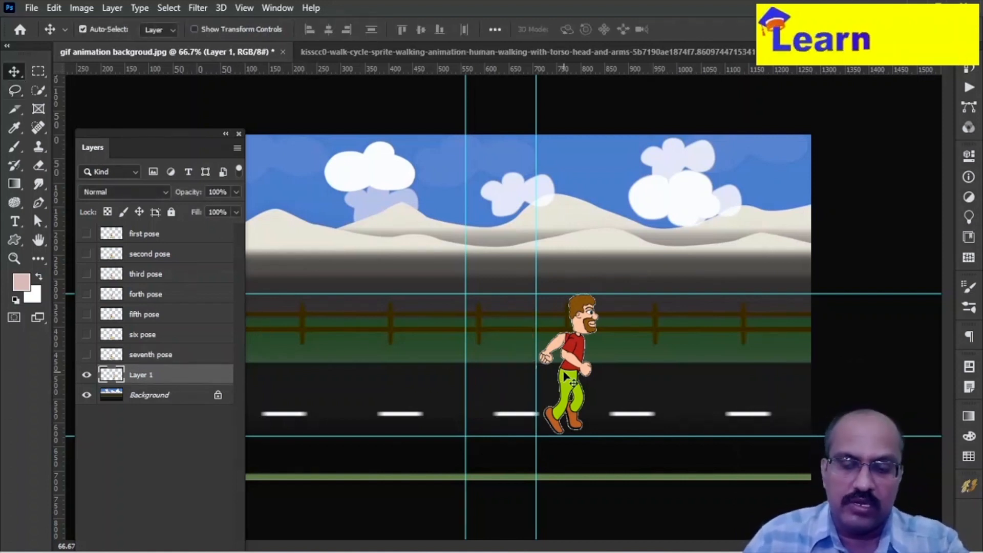
{"action": "key", "text": "shift+Left"}
{"action": "key", "text": "shift+Left"}
{"action": "key", "text": "shift+Left"}
{"action": "key", "text": "shift+Left"}
{"action": "key", "text": "shift+Left"}
{"action": "key", "text": "shift+Left"}
{"action": "key", "text": "shift+Left"}
{"action": "key", "text": "shift+Left"}
{"action": "key", "text": "shift+Left"}
{"action": "key", "text": "shift+Left"}
{"action": "key", "text": "shift+Left"}
{"action": "key", "text": "shift+Left"}
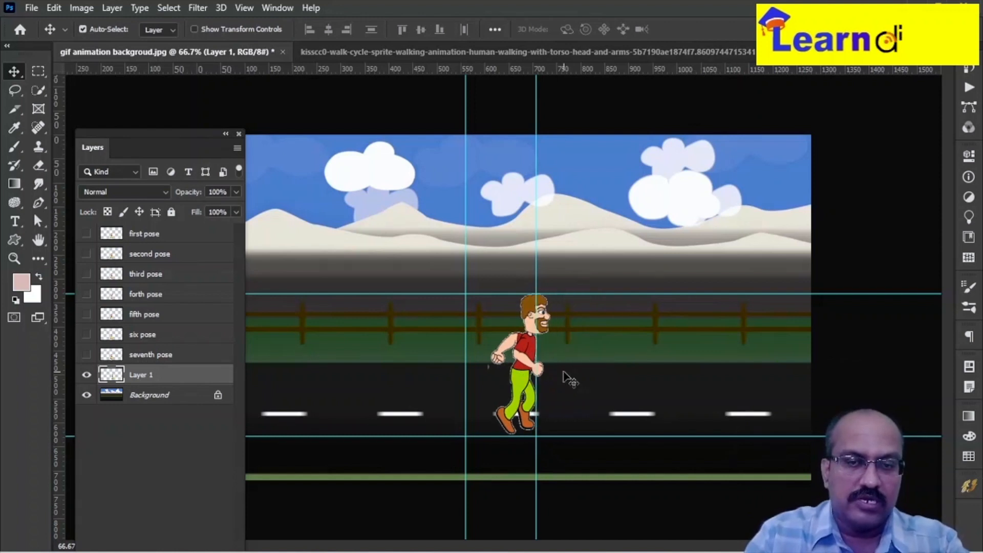
{"action": "key", "text": "shift+Left"}
{"action": "key", "text": "shift+Left"}
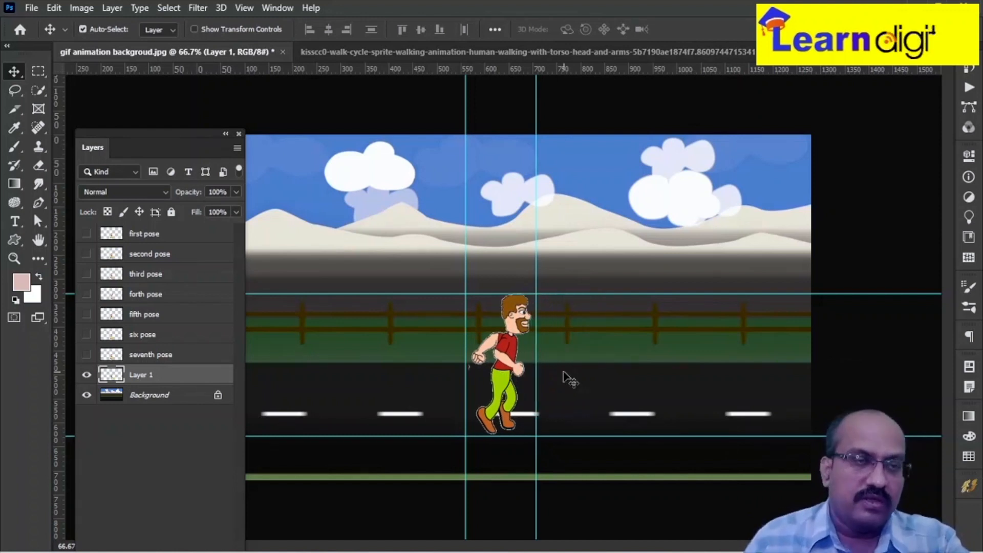
- Rename Layer 1, which holds the last figure, to "eith pose"
{"action": "double_click", "coordinate": [149, 374]}
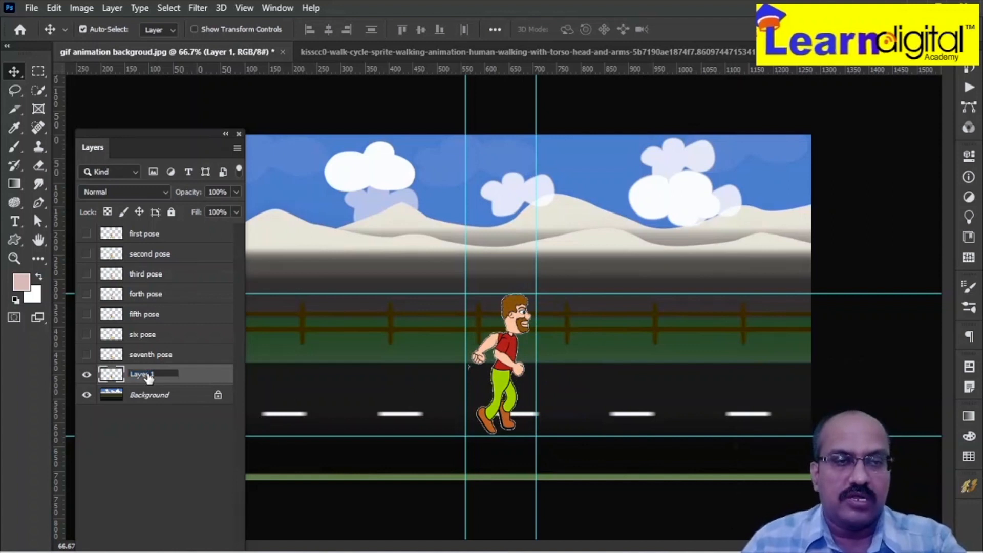
{"action": "type", "text": "eith pose"}
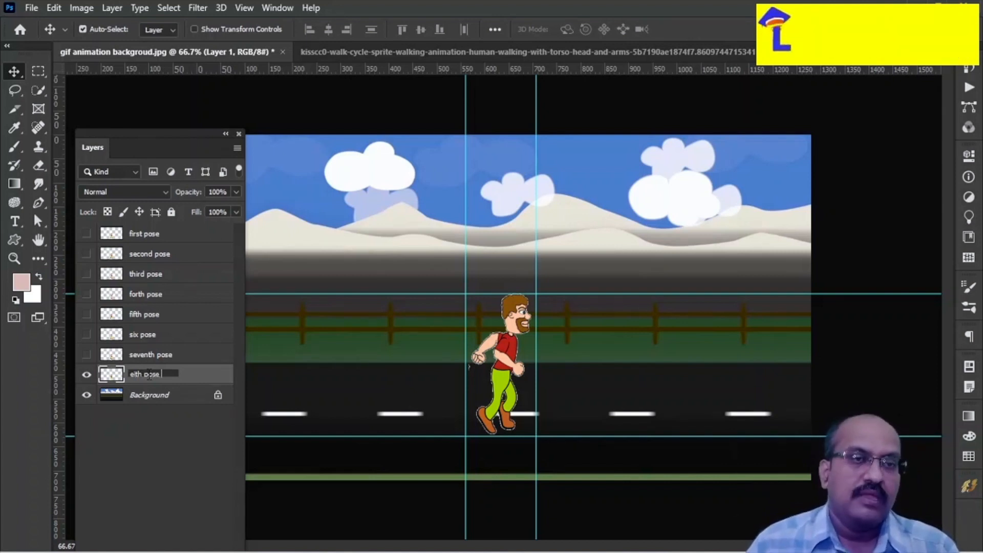
{"action": "left_click", "coordinate": [199, 379]}
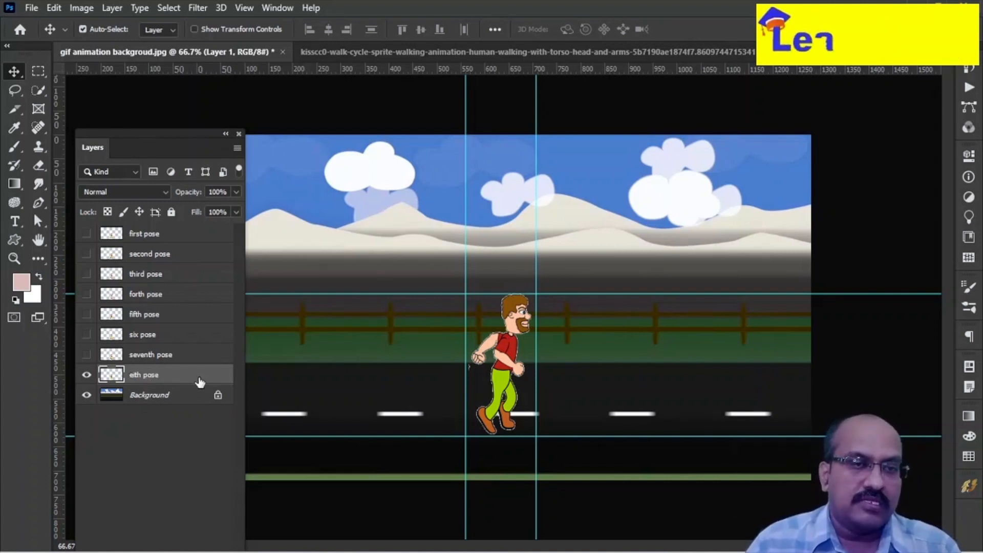
{"action": "left_click", "coordinate": [168, 236]}
{"action": "left_click_drag", "start_coordinate": [167, 235], "coordinate": [172, 264]}
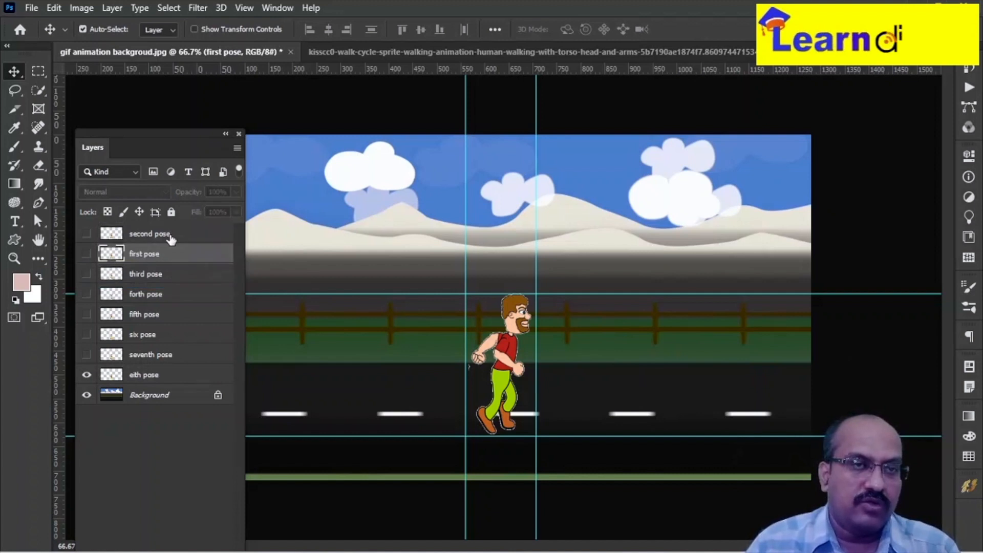
{"action": "key", "text": "ctrl+bracketright"}
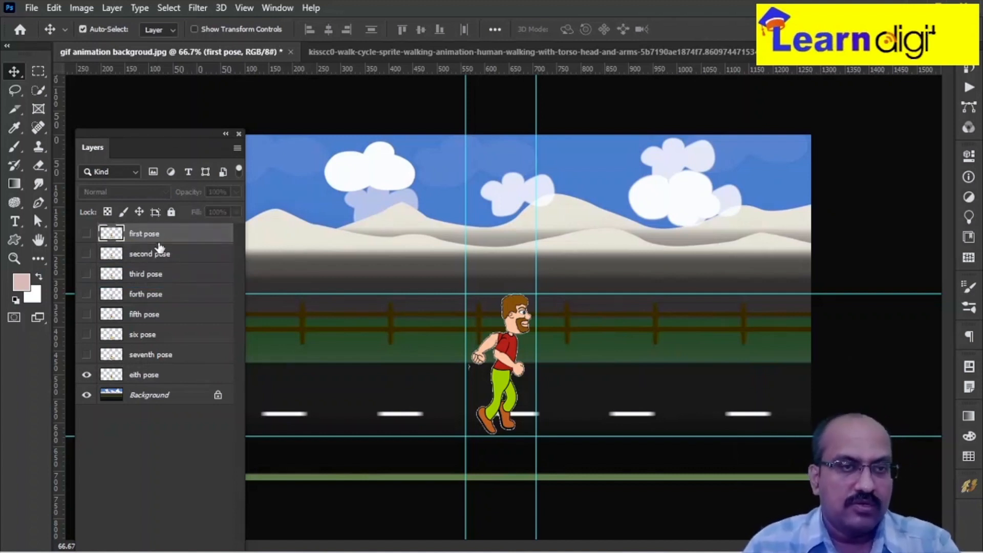
- Place a duplicate of the first pose layer directly above the Background layer, and hide the eith pose layer
{"action": "key", "text": "ctrl+j"}
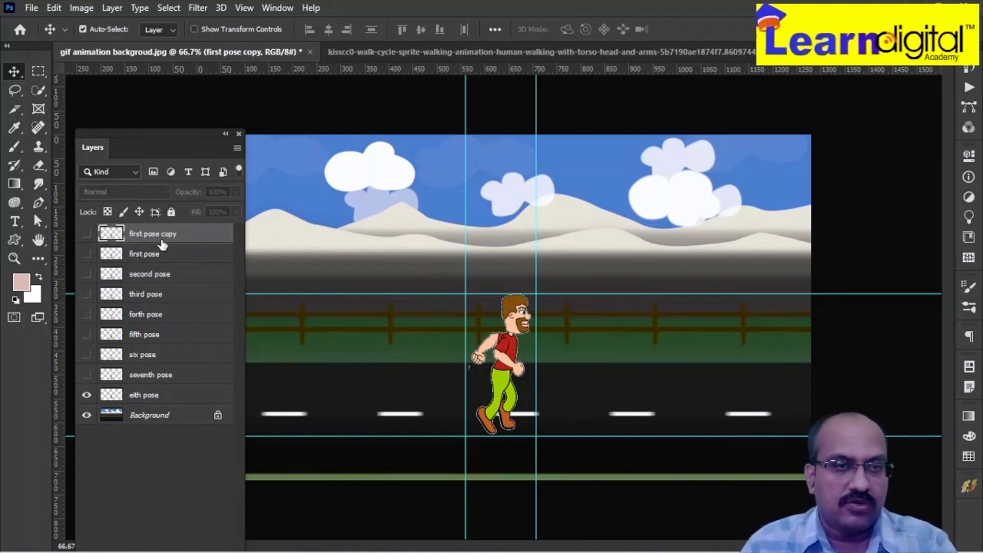
{"action": "left_click_drag", "start_coordinate": [166, 237], "coordinate": [159, 402]}
{"action": "left_click", "coordinate": [87, 375]}
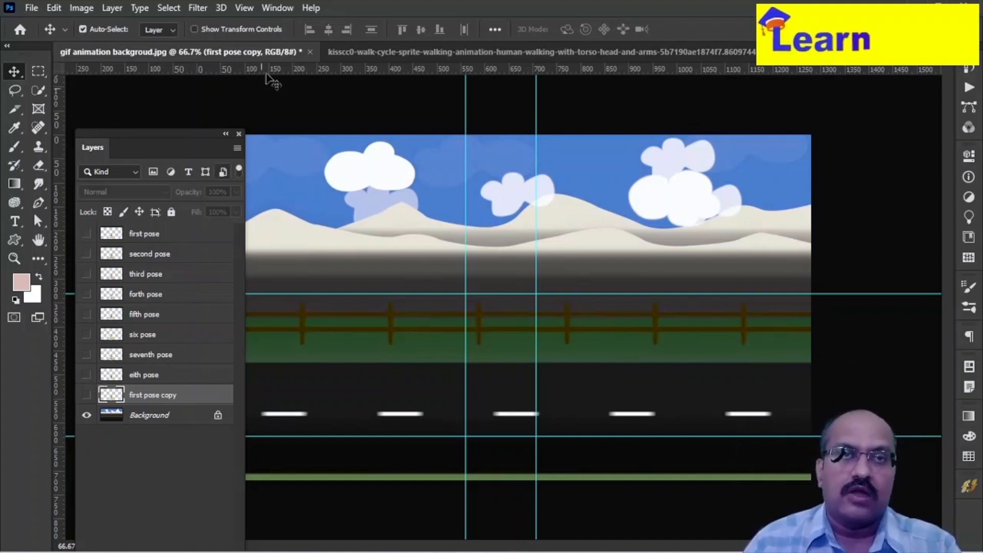
- Show the animation timeline and create a frame animation in it
{"action": "left_click", "coordinate": [283, 9]}
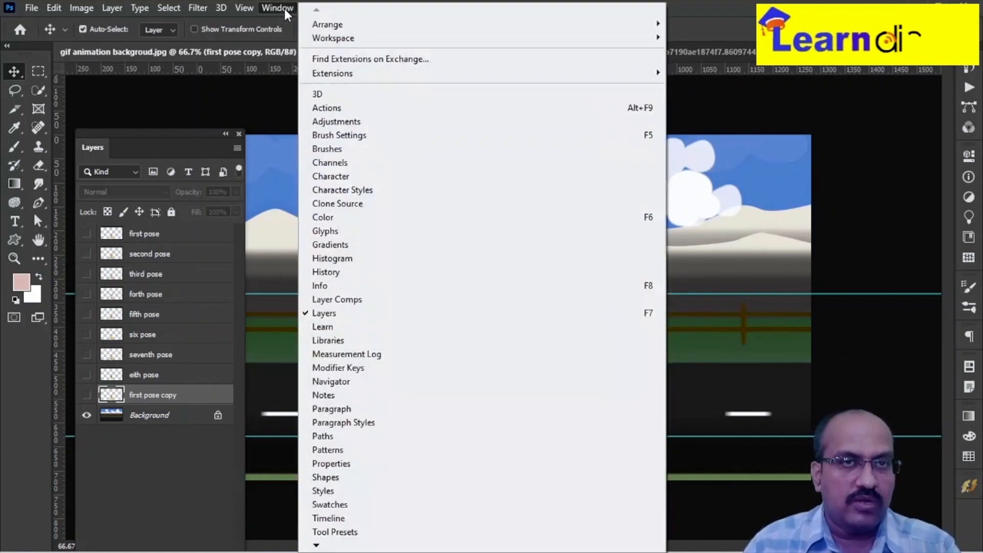
{"action": "left_click", "coordinate": [370, 515]}
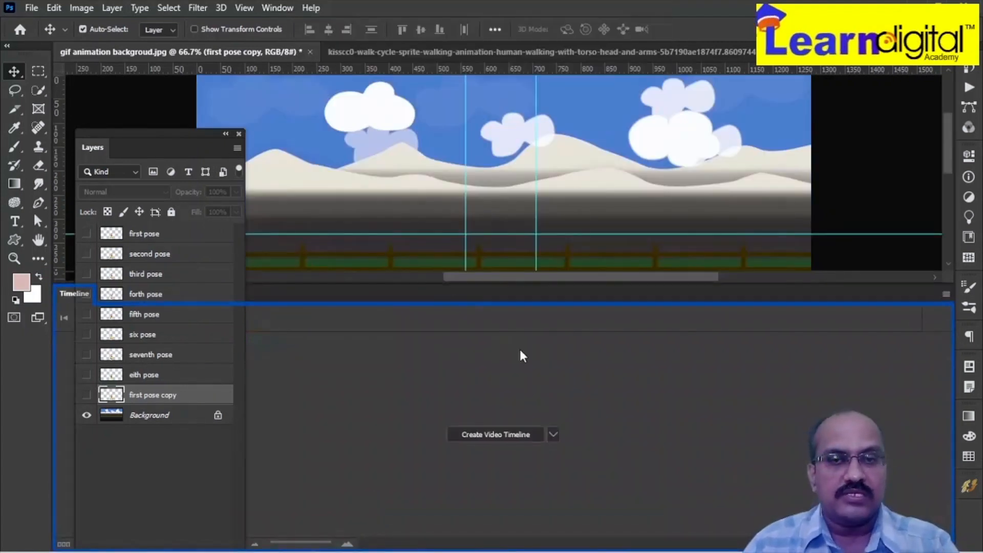
{"action": "left_click", "coordinate": [553, 435]}
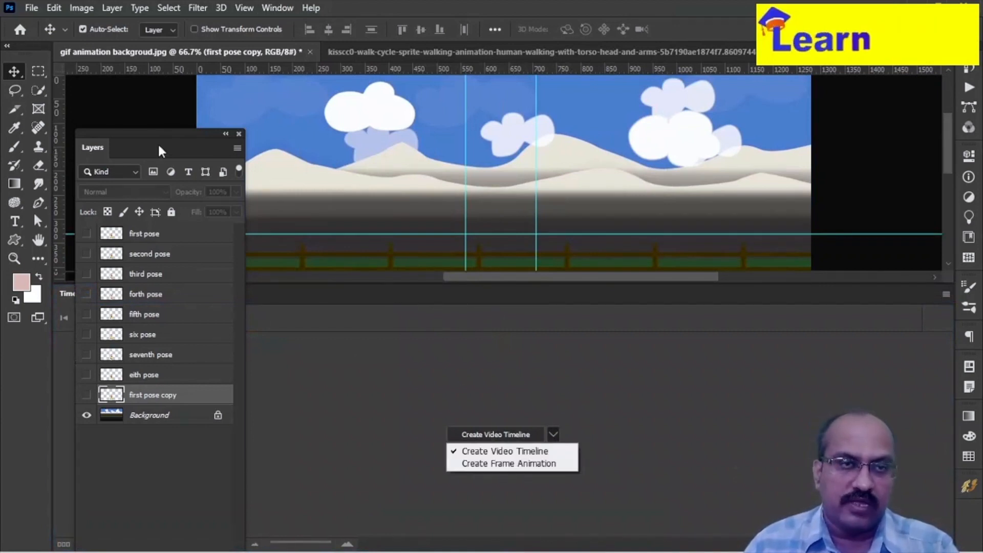
{"action": "left_click", "coordinate": [504, 463]}
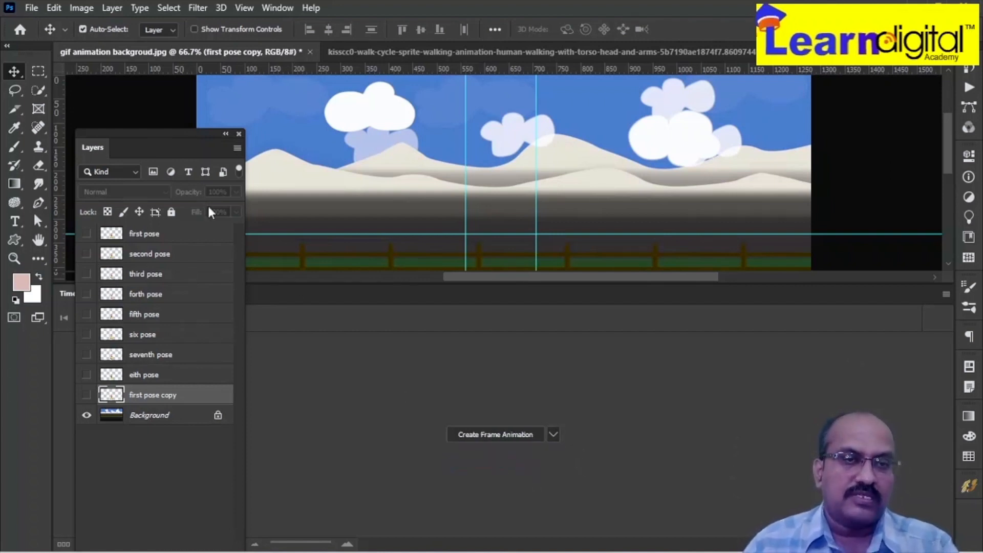
{"action": "left_click", "coordinate": [497, 434]}
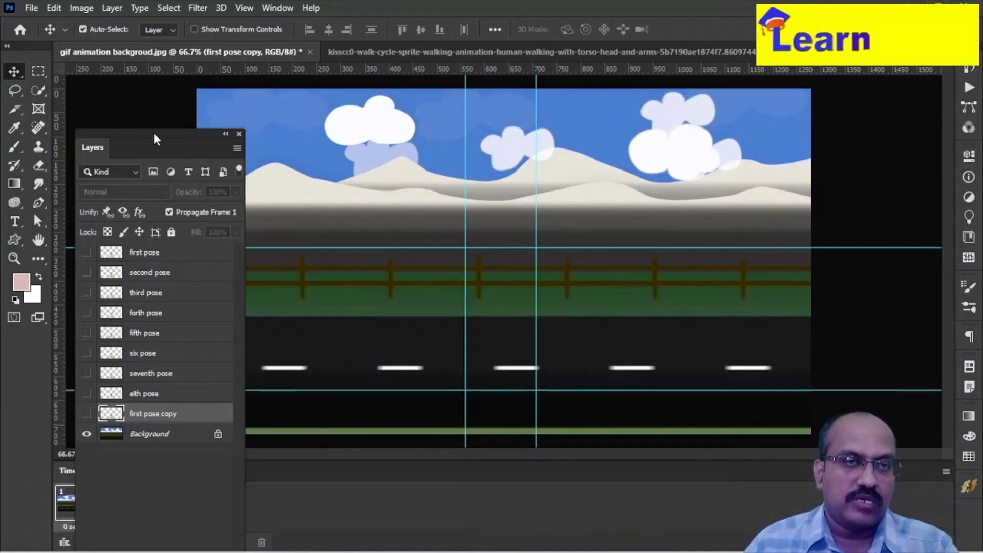
- Move and shorten the floating Layers panel so that it no longer covers the timeline frames
{"action": "left_click_drag", "start_coordinate": [153, 131], "coordinate": [154, 63]}
{"action": "left_click_drag", "start_coordinate": [177, 519], "coordinate": [177, 421]}
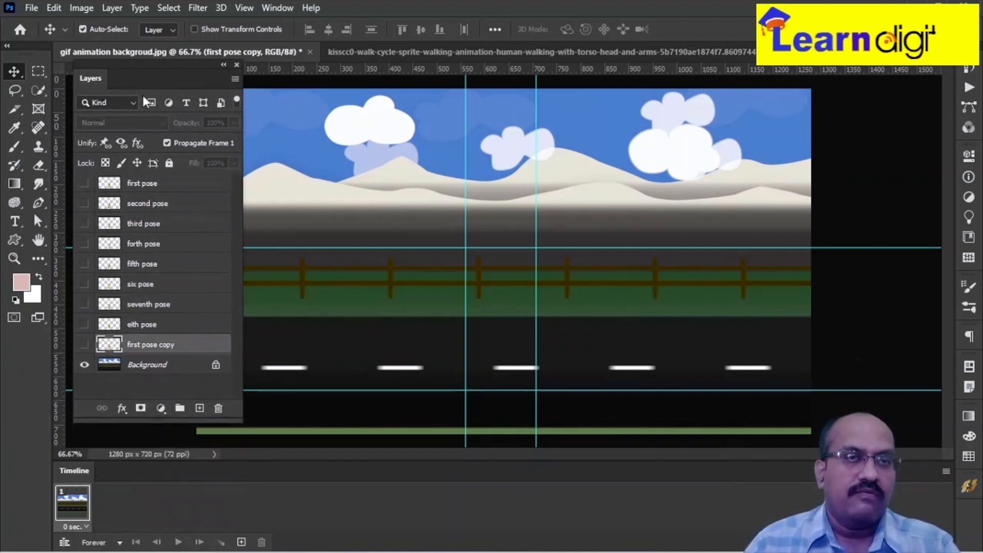
{"action": "mouse_move", "coordinate": [156, 61]}
{"action": "left_mouse_down"}
{"action": "mouse_move", "coordinate": [128, 69]}
{"action": "mouse_move", "coordinate": [141, 73]}
{"action": "left_mouse_up"}
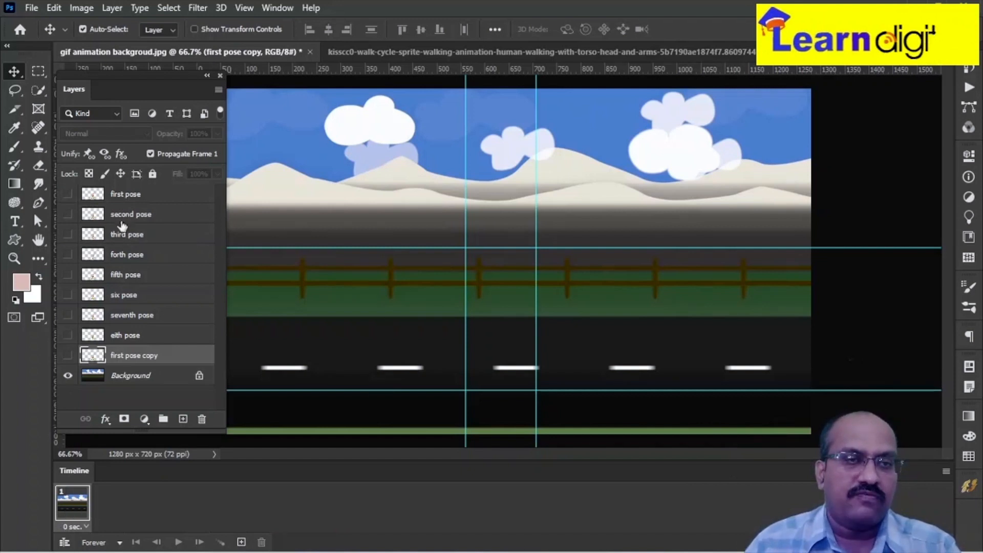
- Make the first pose layer visible in frame 1, and add a second frame showing only the second pose over the background
{"action": "left_click", "coordinate": [67, 195]}
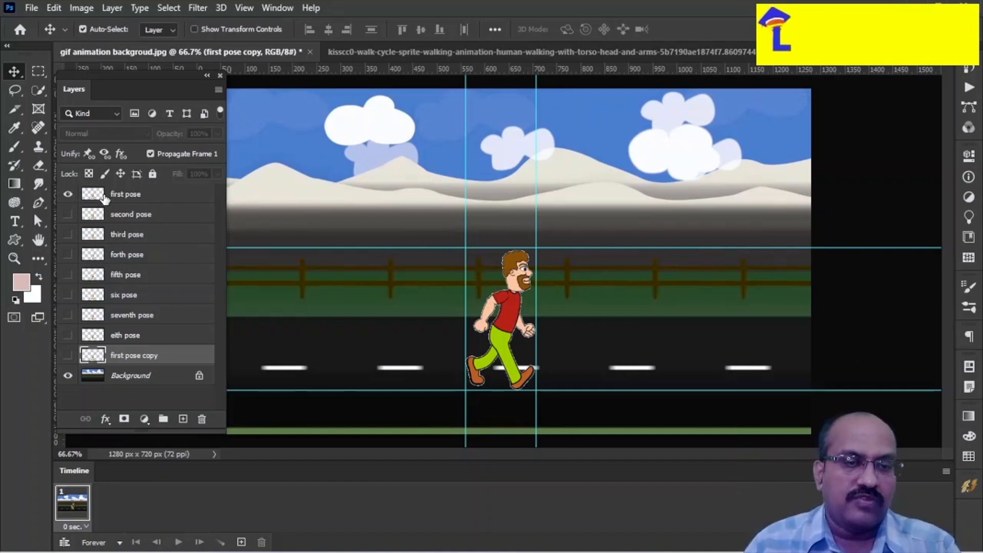
{"action": "left_click", "coordinate": [243, 542]}
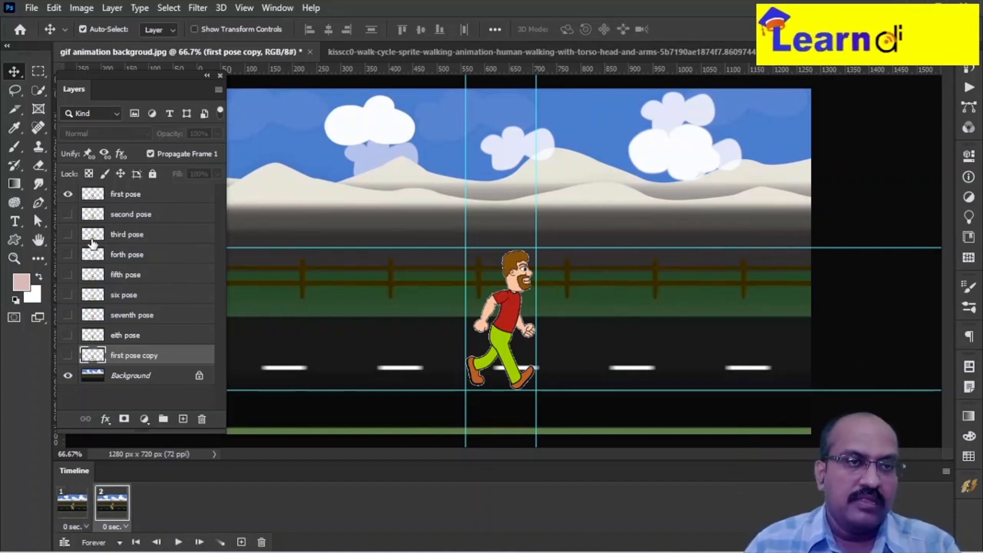
{"action": "left_click", "coordinate": [67, 194]}
{"action": "left_click", "coordinate": [67, 213]}
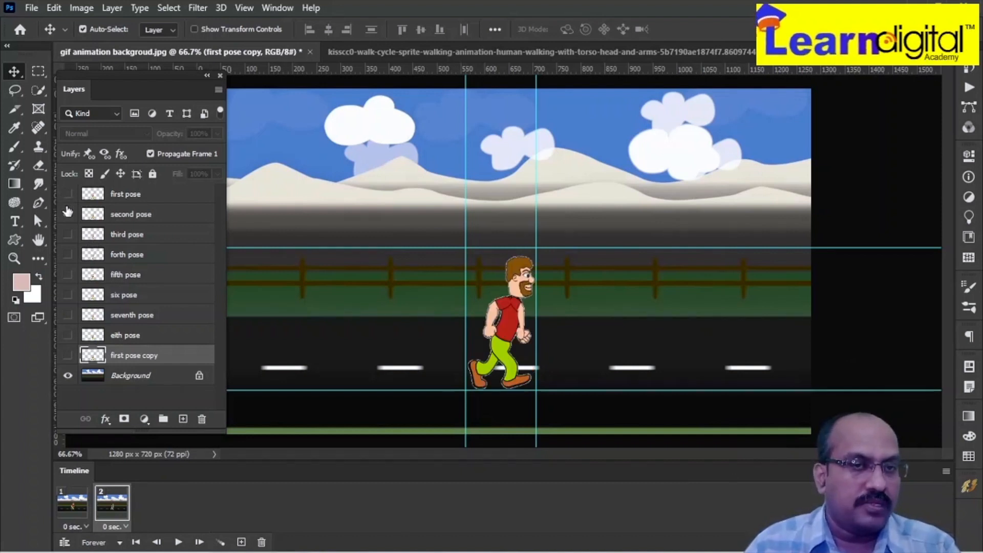
- Add frames 3 and 4, showing only the third pose and only the forth pose over the background respectively
{"action": "left_click", "coordinate": [243, 542]}
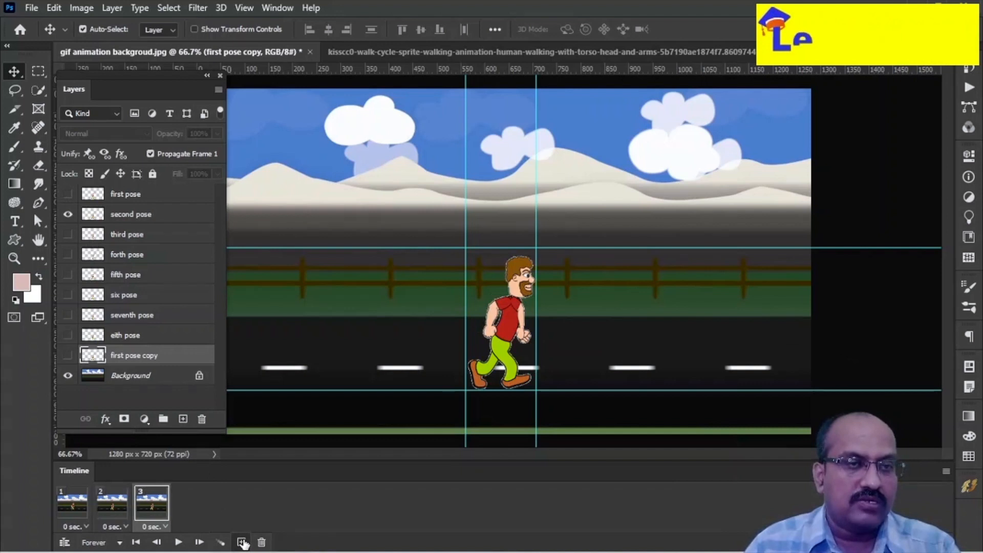
{"action": "left_click", "coordinate": [68, 214]}
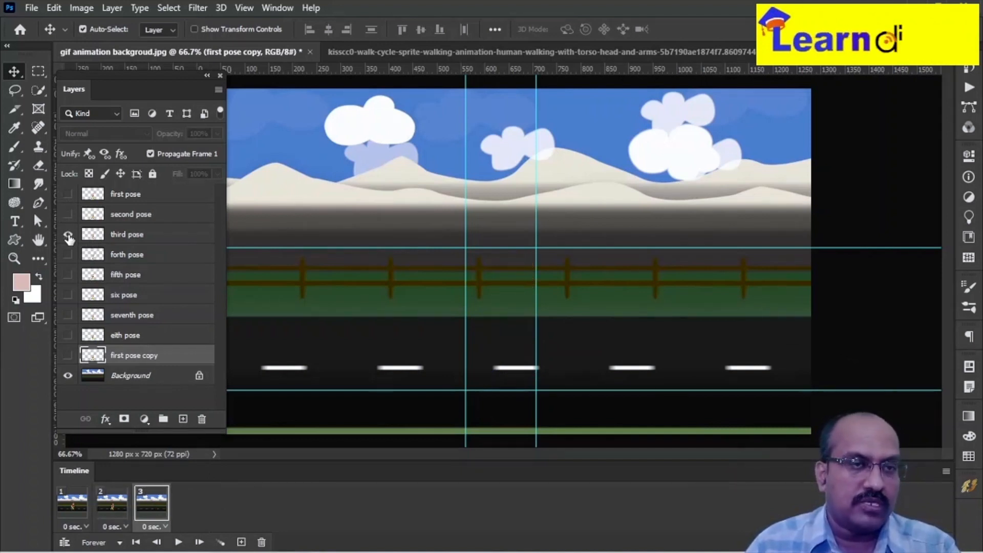
{"action": "left_click", "coordinate": [68, 236]}
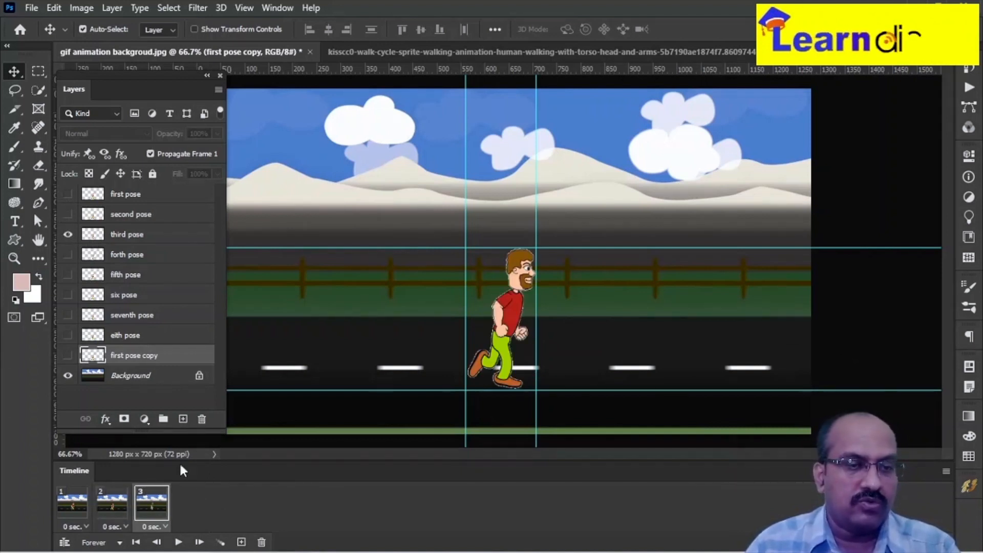
{"action": "left_click", "coordinate": [241, 542]}
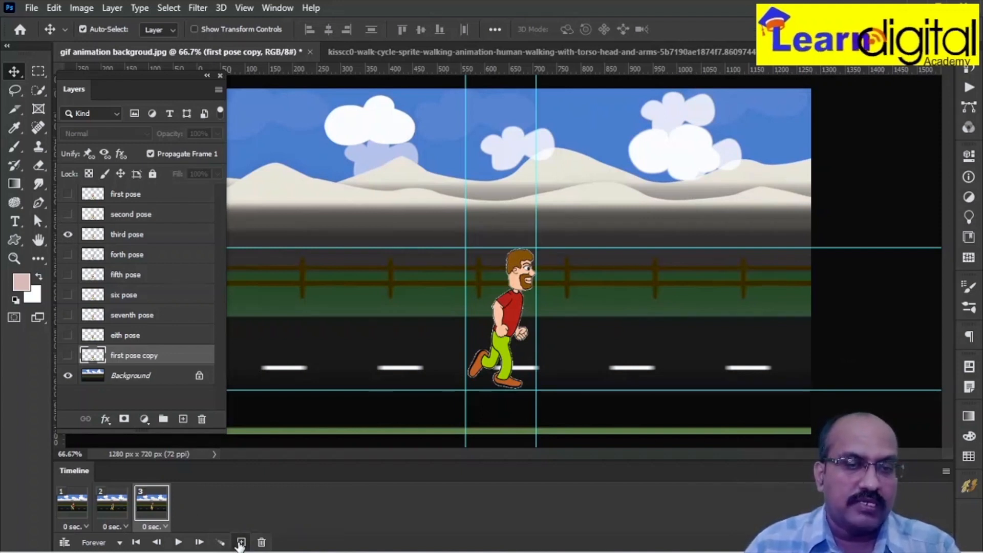
{"action": "left_click", "coordinate": [69, 238]}
{"action": "left_click", "coordinate": [68, 254]}
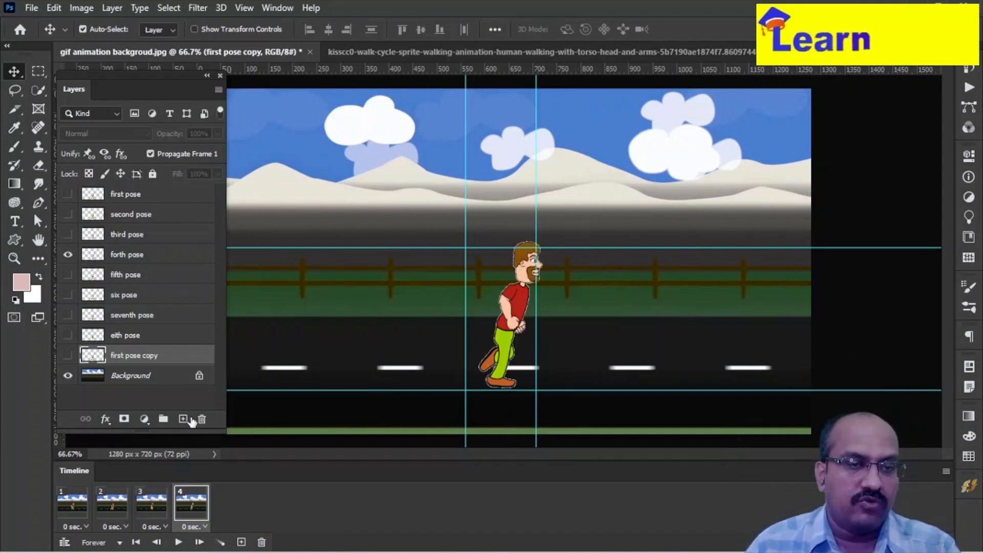
- Add frames 5 and 6, showing only the fifth pose and only the six pose over the background respectively
{"action": "left_click", "coordinate": [245, 542]}
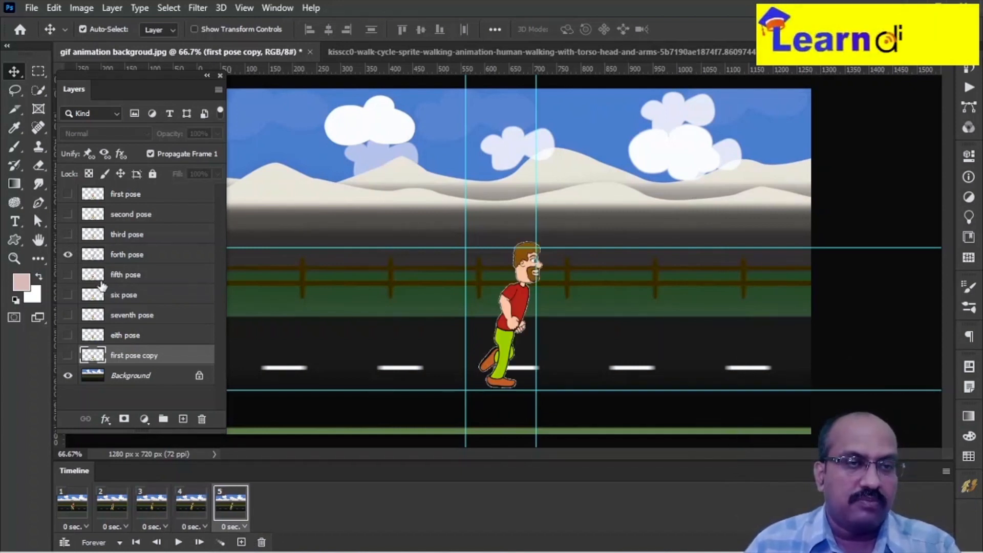
{"action": "left_click", "coordinate": [68, 255]}
{"action": "left_click", "coordinate": [67, 275]}
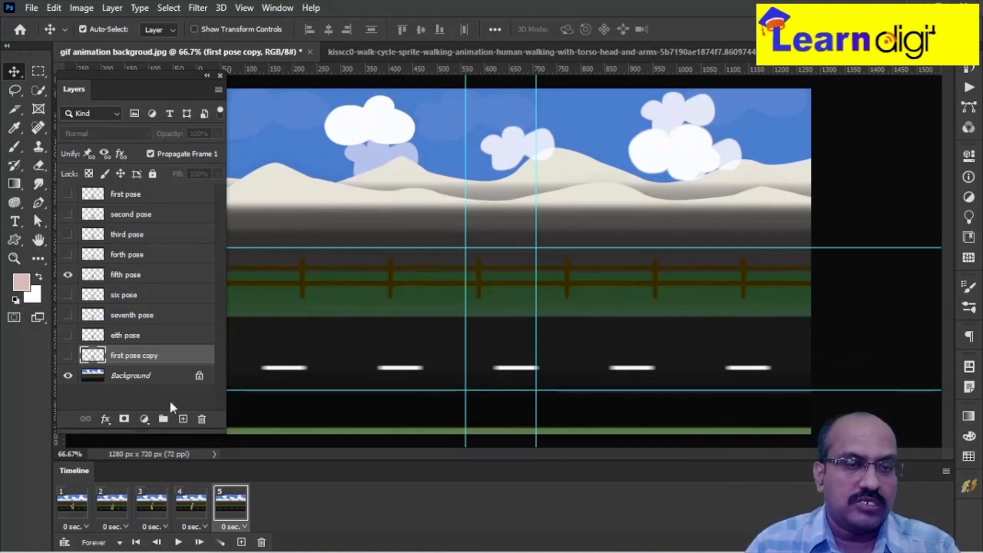
{"action": "left_click", "coordinate": [242, 542]}
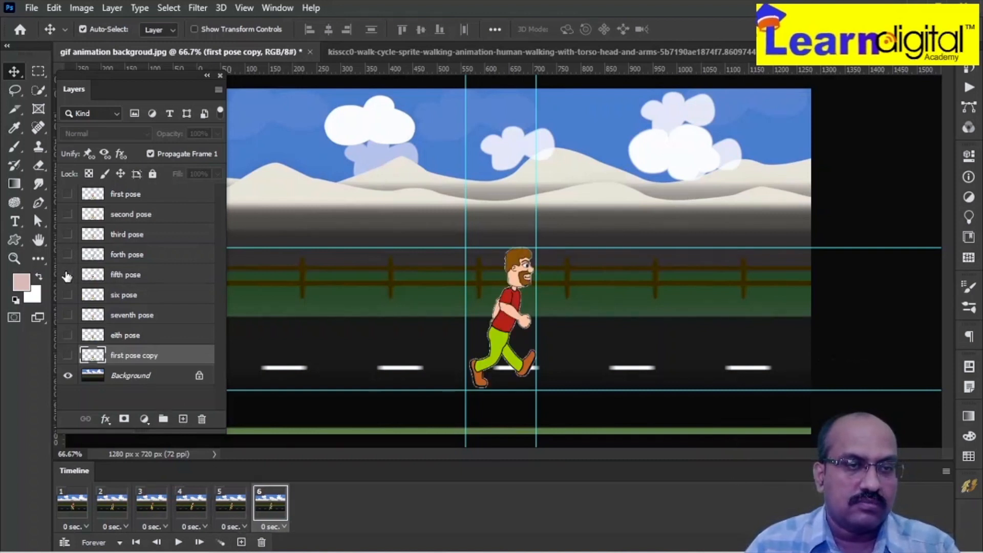
{"action": "left_click", "coordinate": [68, 275]}
{"action": "left_click", "coordinate": [68, 295]}
- Add frames 7 and 8, showing only the seventh pose and only the eith pose over the background respectively
{"action": "left_click", "coordinate": [241, 542]}
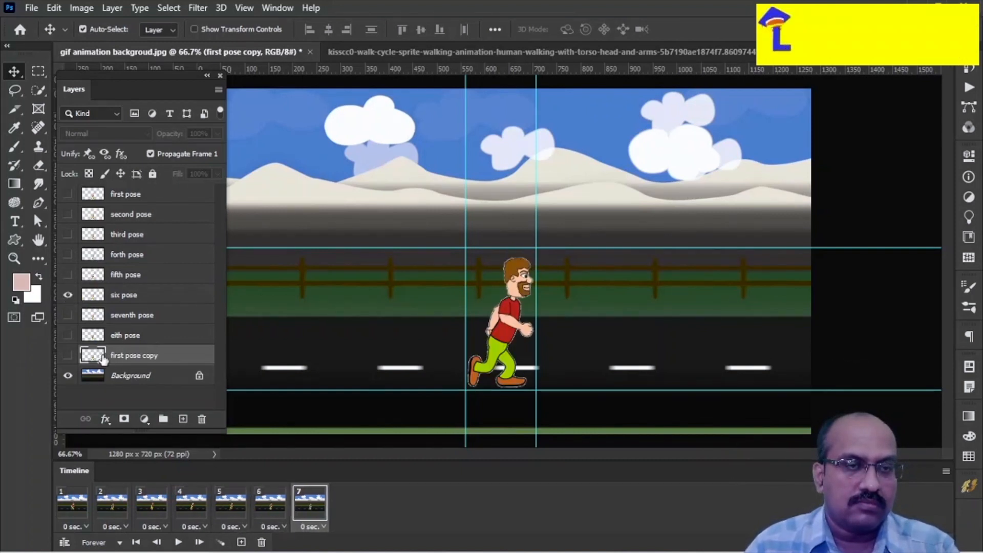
{"action": "left_click", "coordinate": [67, 295]}
{"action": "left_click", "coordinate": [68, 315]}
{"action": "left_click", "coordinate": [67, 315]}
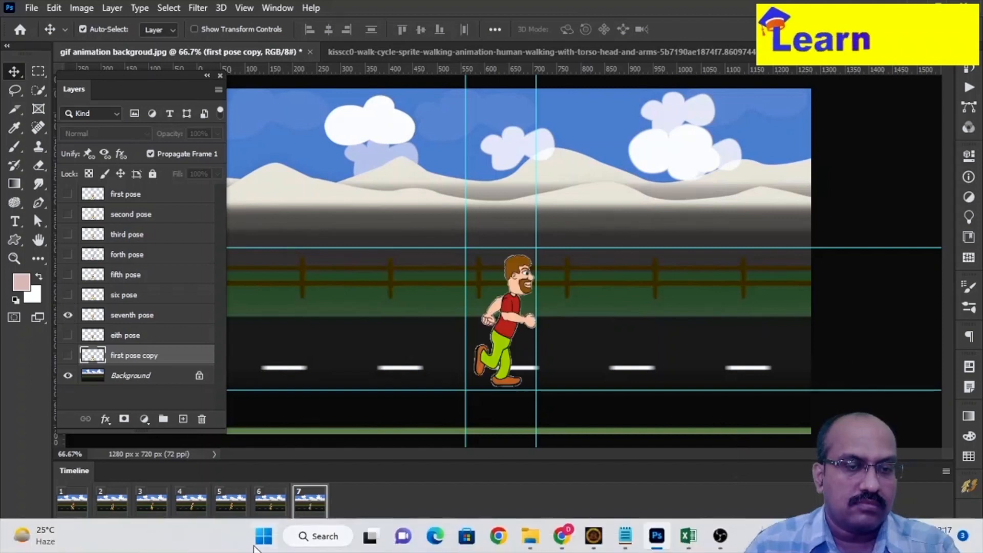
{"action": "left_click", "coordinate": [241, 542]}
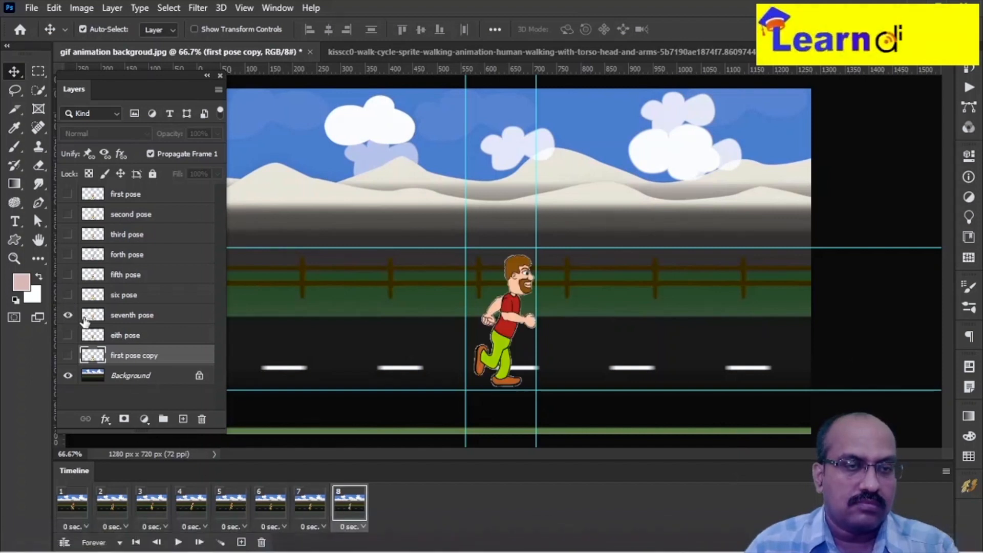
{"action": "left_click", "coordinate": [68, 315]}
{"action": "left_click", "coordinate": [67, 335]}
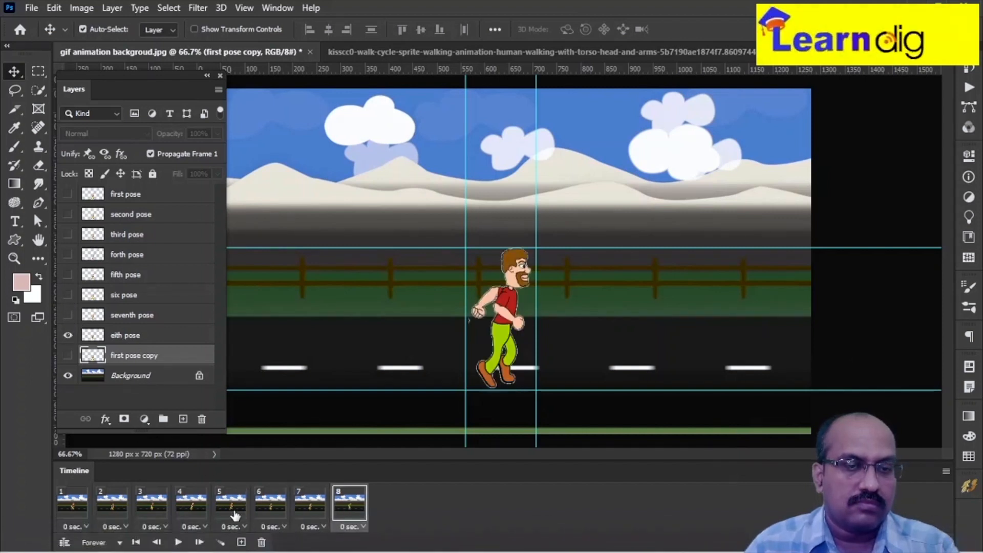
- Add a ninth frame showing only the first pose copy over the background, and play the animation briefly as a preview
{"action": "left_click", "coordinate": [241, 542]}
{"action": "left_click", "coordinate": [67, 335]}
{"action": "left_click", "coordinate": [68, 355]}
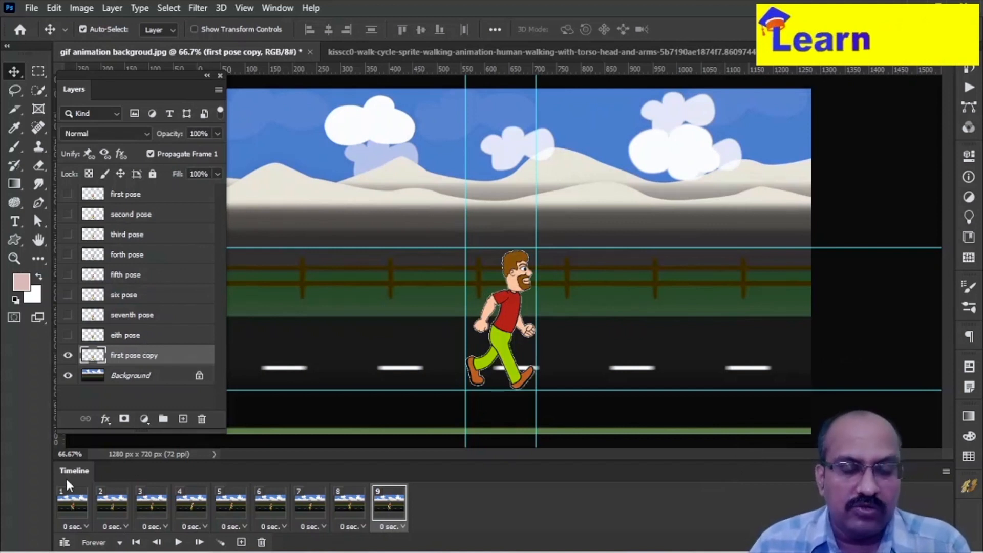
{"action": "left_click", "coordinate": [178, 543]}
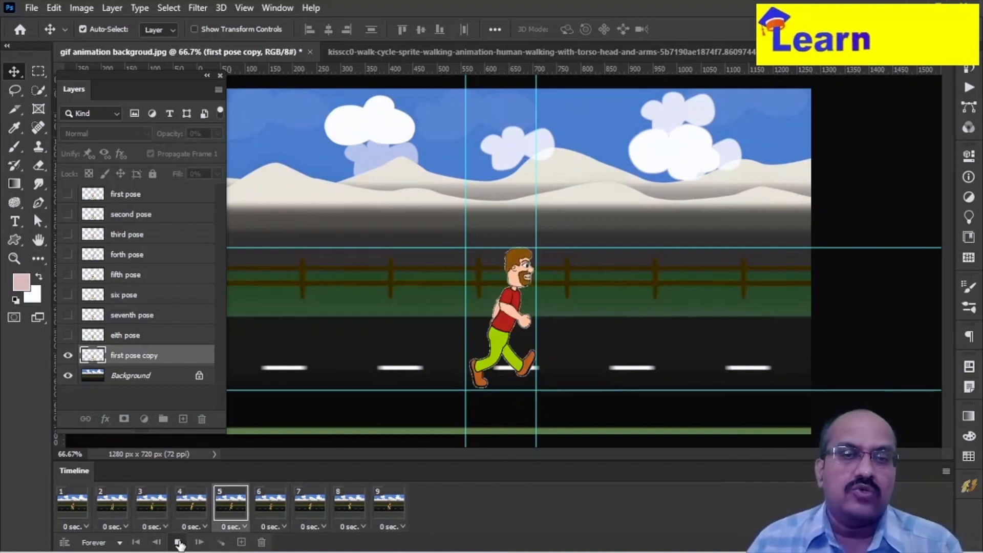
{"action": "left_click", "coordinate": [179, 543]}
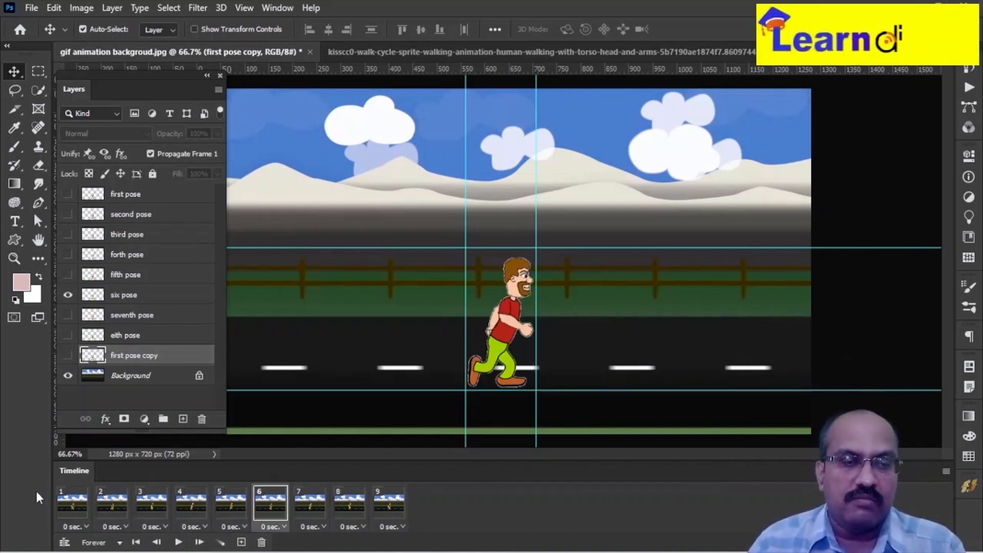
- Set the delay of frames 1 through 9 to No delay
{"action": "left_click", "coordinate": [69, 501]}
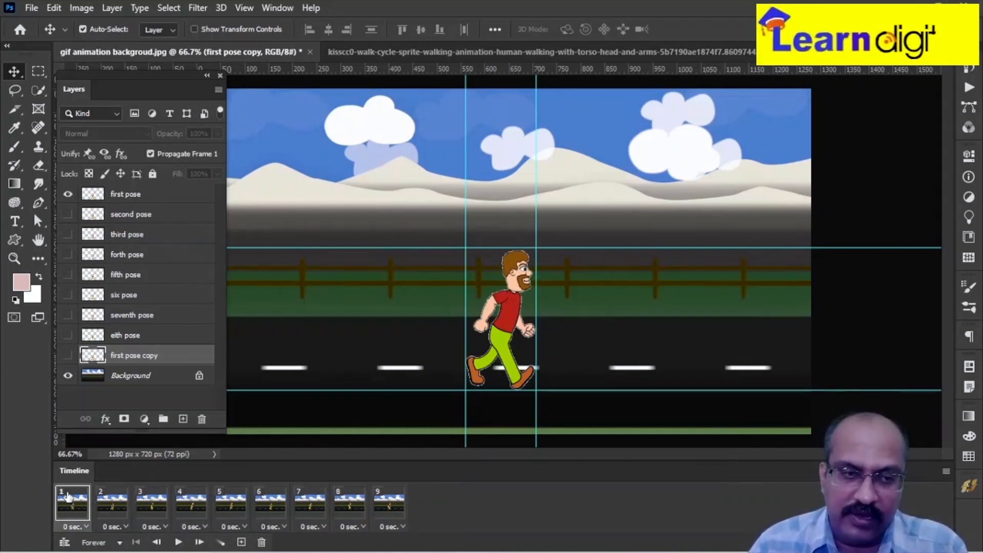
{"action": "left_click", "coordinate": [390, 506], "text": "shift"}
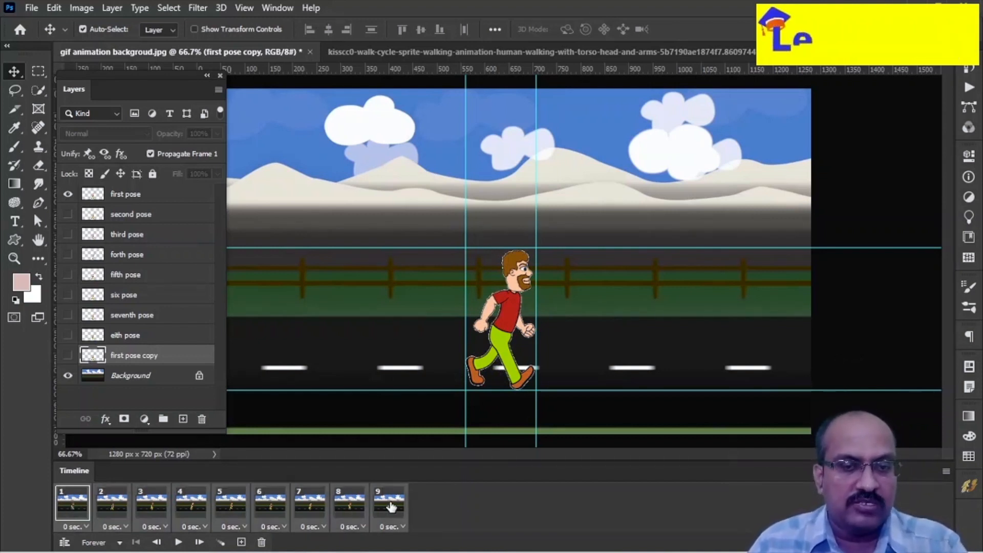
{"action": "left_click", "coordinate": [405, 525]}
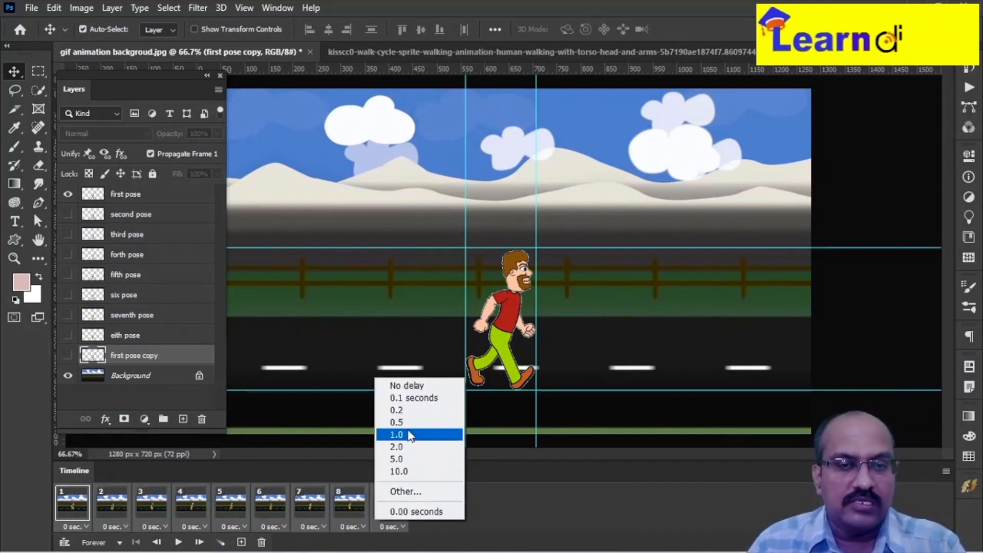
{"action": "left_click", "coordinate": [415, 387]}
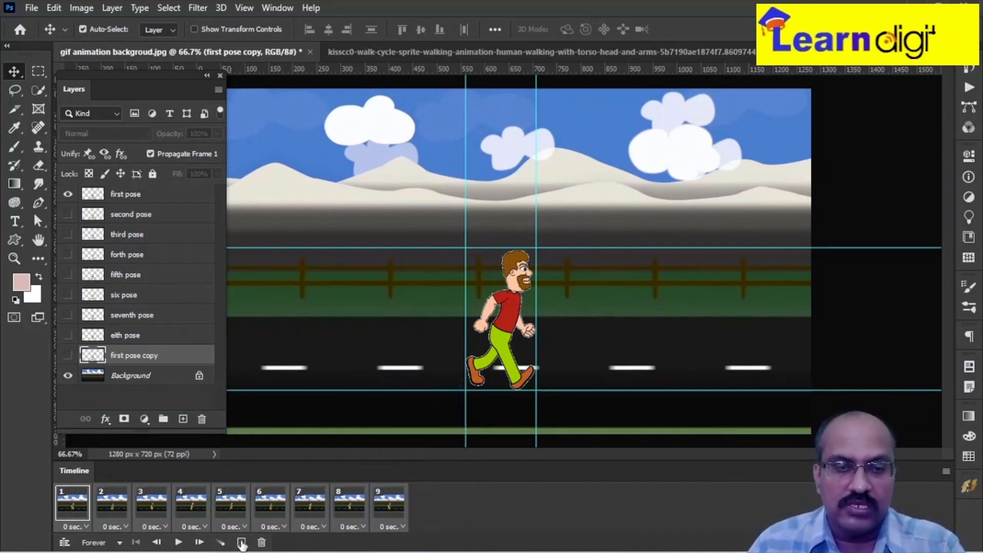
- Preview the walking animation again, stop it, and return to frame 1
{"action": "left_click", "coordinate": [178, 542]}
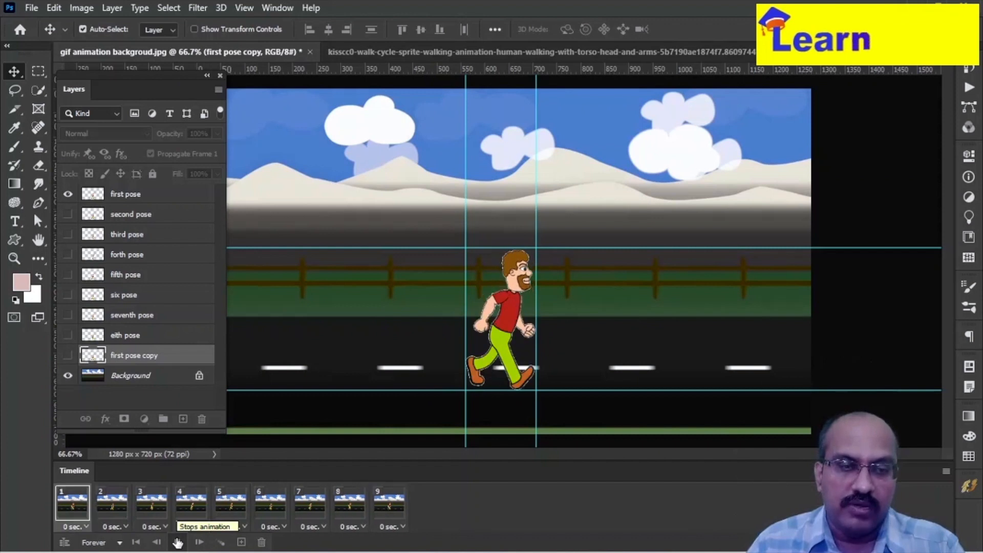
{"action": "left_click", "coordinate": [178, 542]}
{"action": "left_click", "coordinate": [71, 505]}
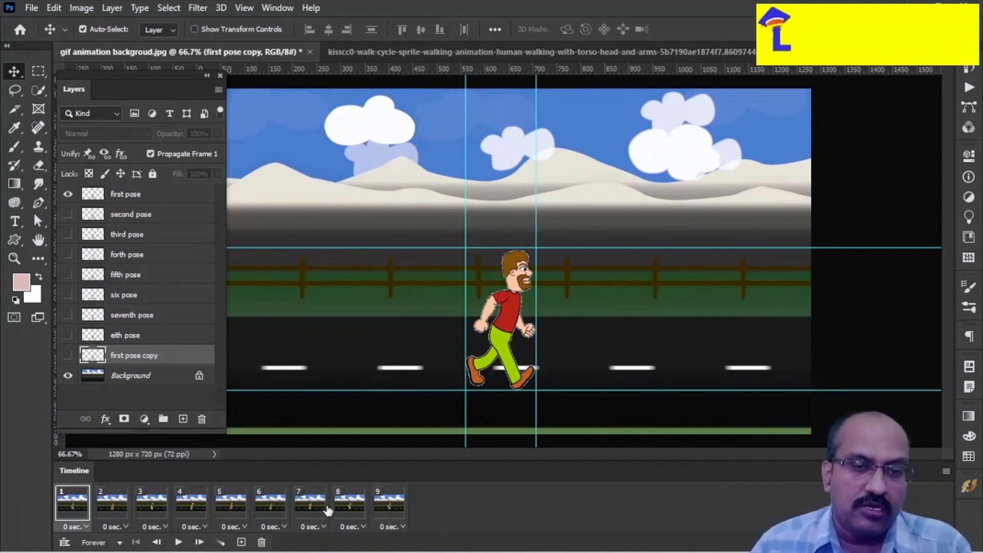
- Export the animation with Save for Web as a GIF, saving gif-animation-backgroud.html as HTML and Images in the gif animation folder
{"action": "left_click", "coordinate": [30, 9]}
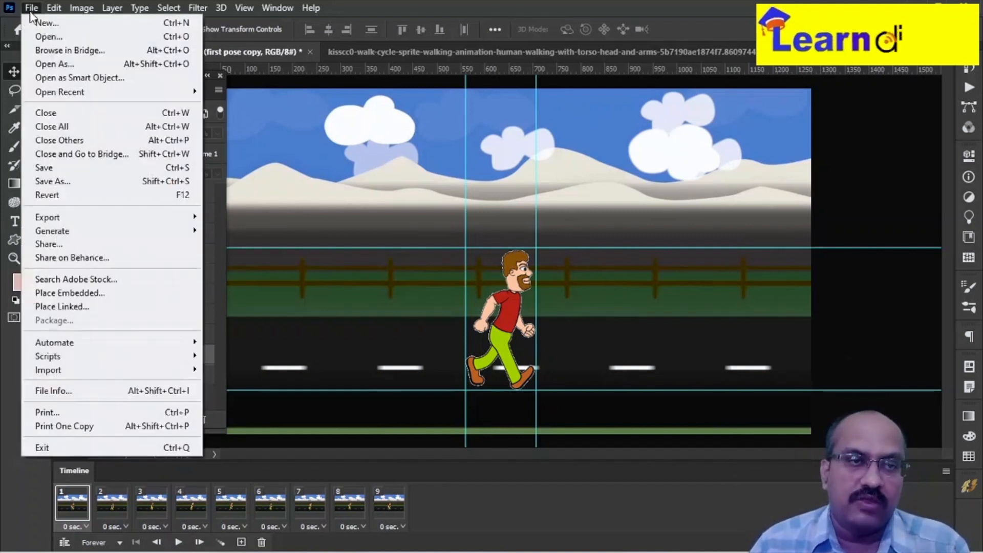
{"action": "mouse_move", "coordinate": [77, 236]}
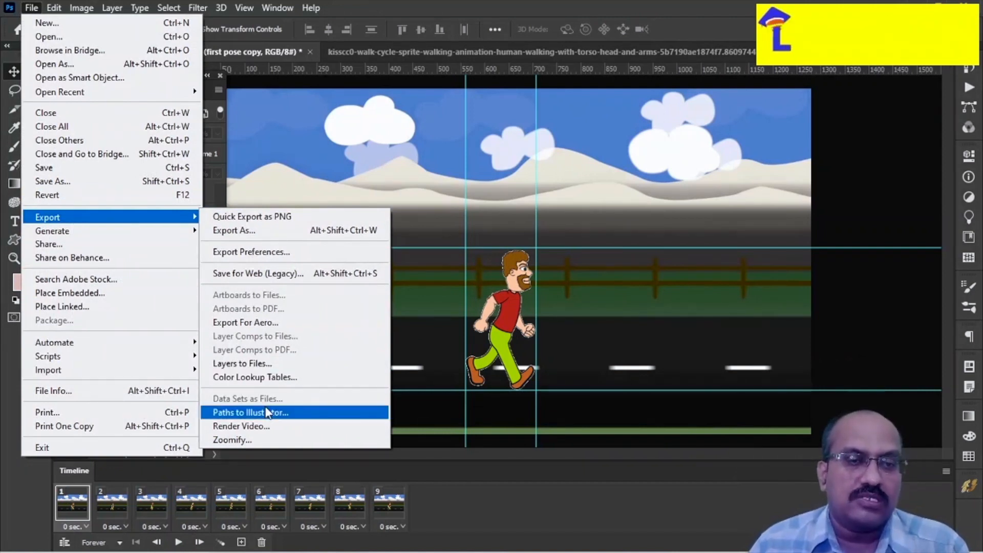
{"action": "left_click", "coordinate": [267, 275]}
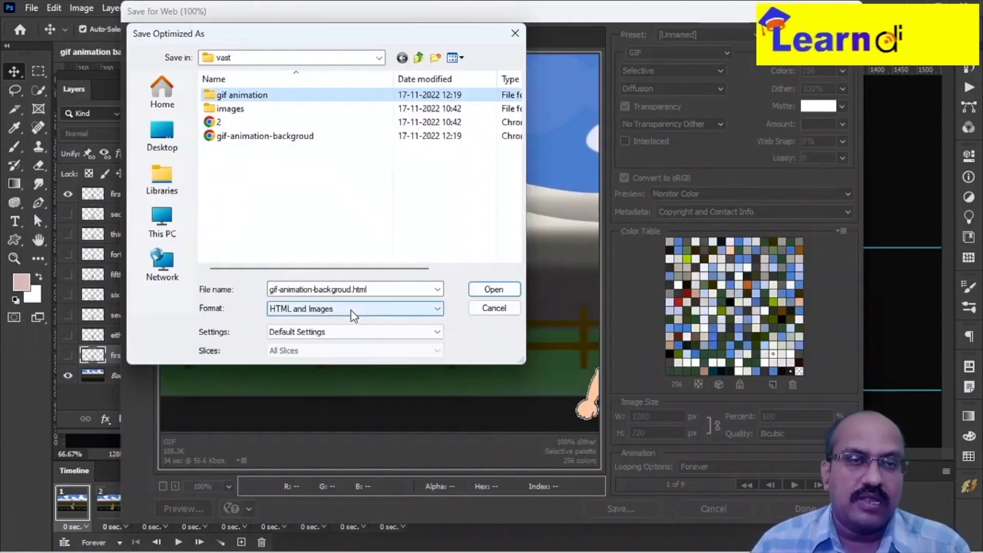
{"action": "left_click", "coordinate": [350, 308]}
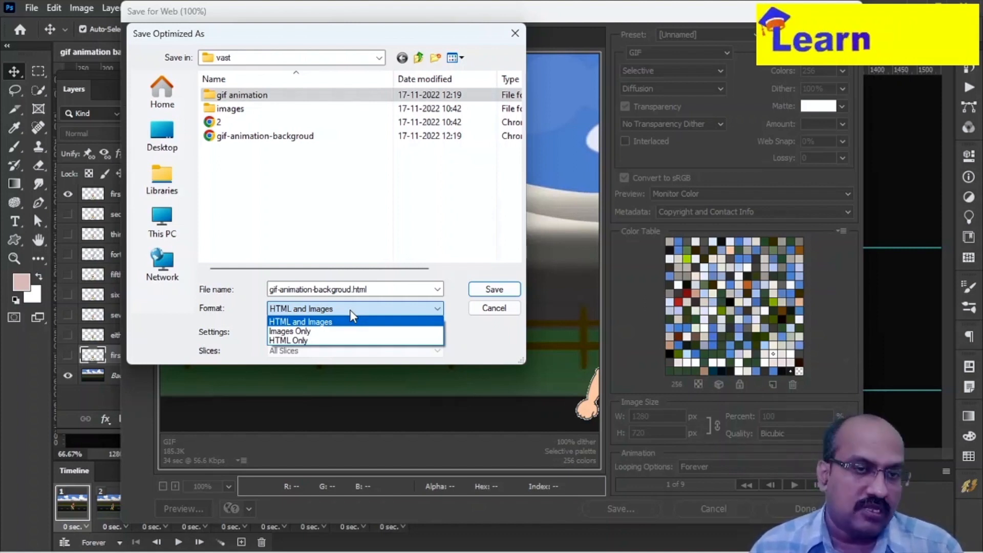
{"action": "left_click", "coordinate": [328, 326]}
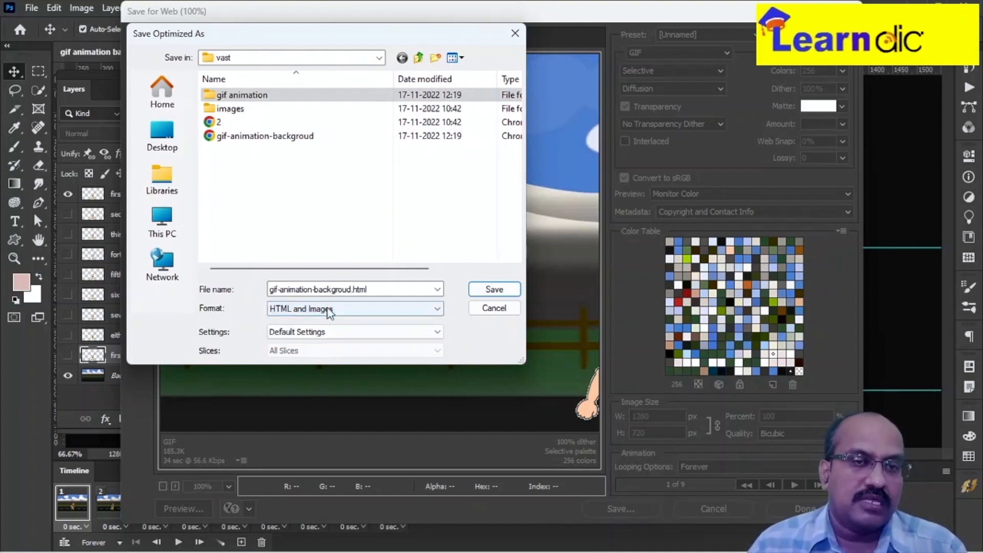
{"action": "double_click", "coordinate": [264, 91]}
{"action": "left_click", "coordinate": [490, 290]}
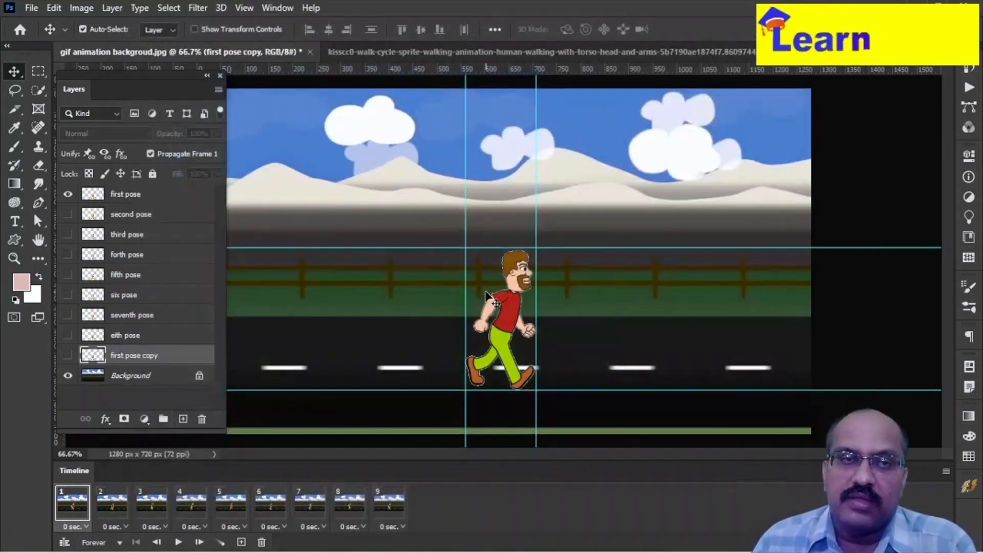
- Switch to File Explorer's gif animation folder and open the exported GIF from its images subfolder, always using Photos
{"action": "mouse_move", "coordinate": [531, 536]}
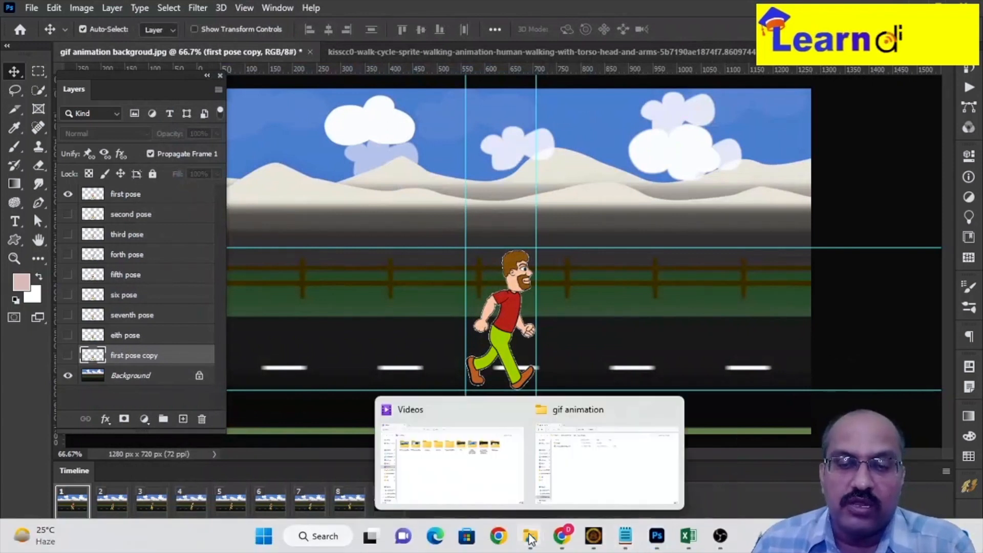
{"action": "left_click", "coordinate": [614, 432]}
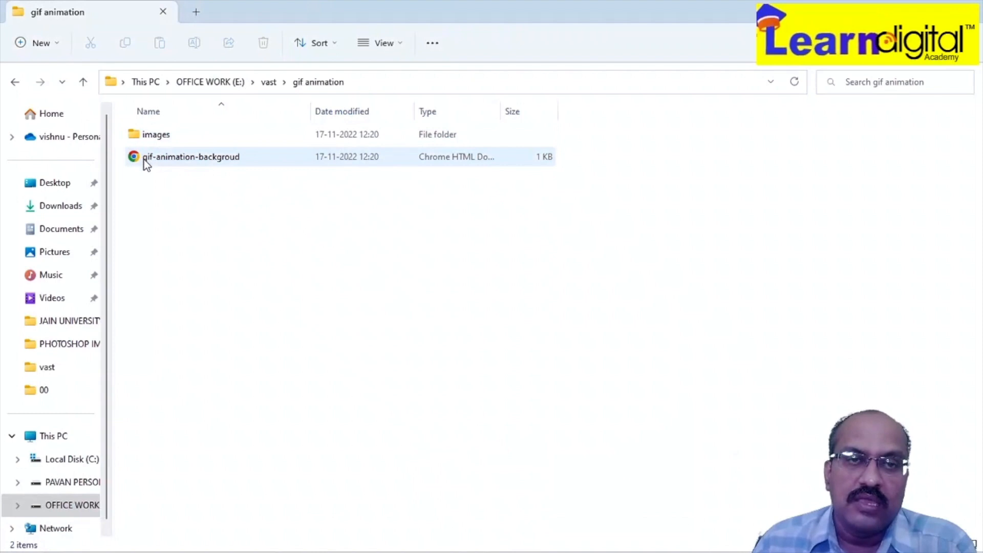
{"action": "double_click", "coordinate": [150, 136]}
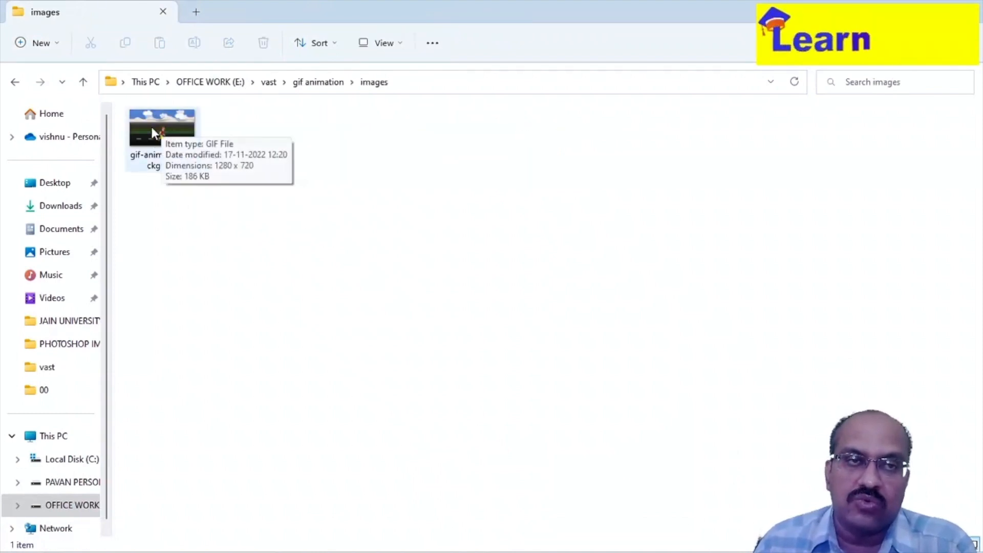
{"action": "left_click", "coordinate": [151, 132]}
{"action": "right_click", "coordinate": [151, 133]}
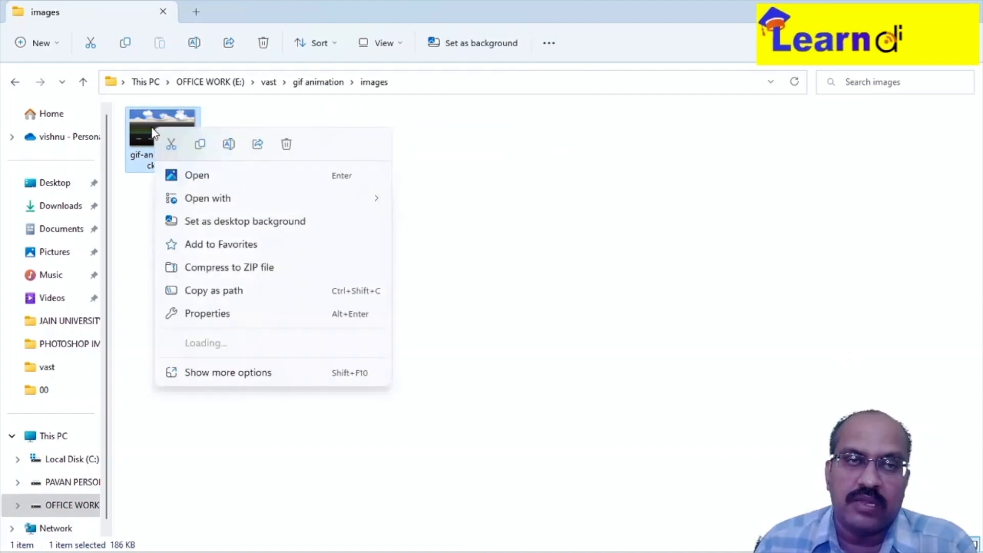
{"action": "left_click", "coordinate": [201, 177]}
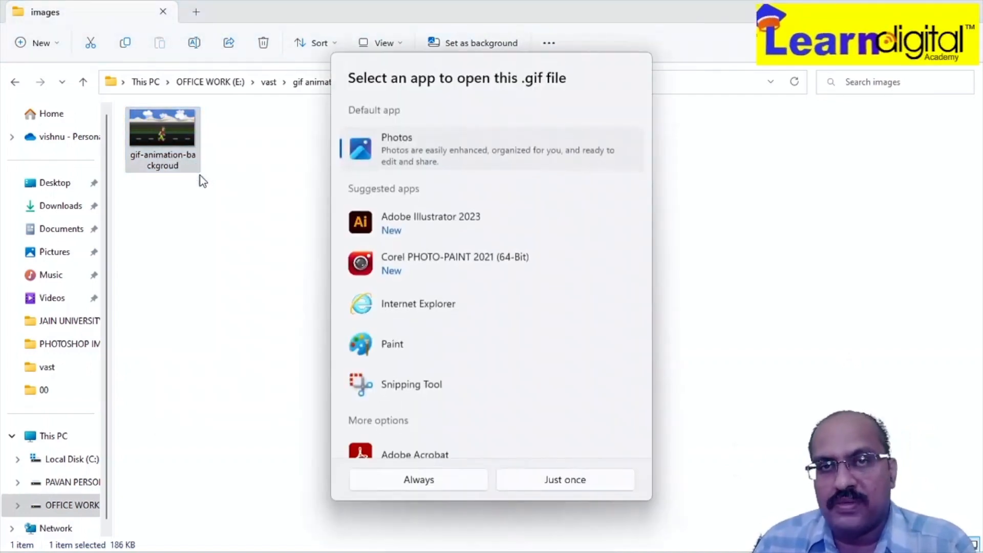
{"action": "left_click", "coordinate": [472, 489]}
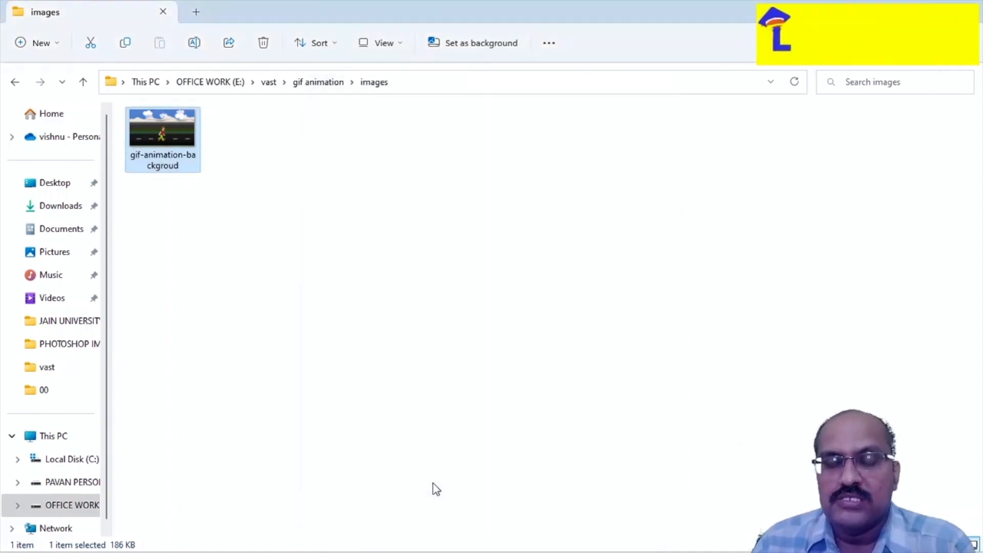